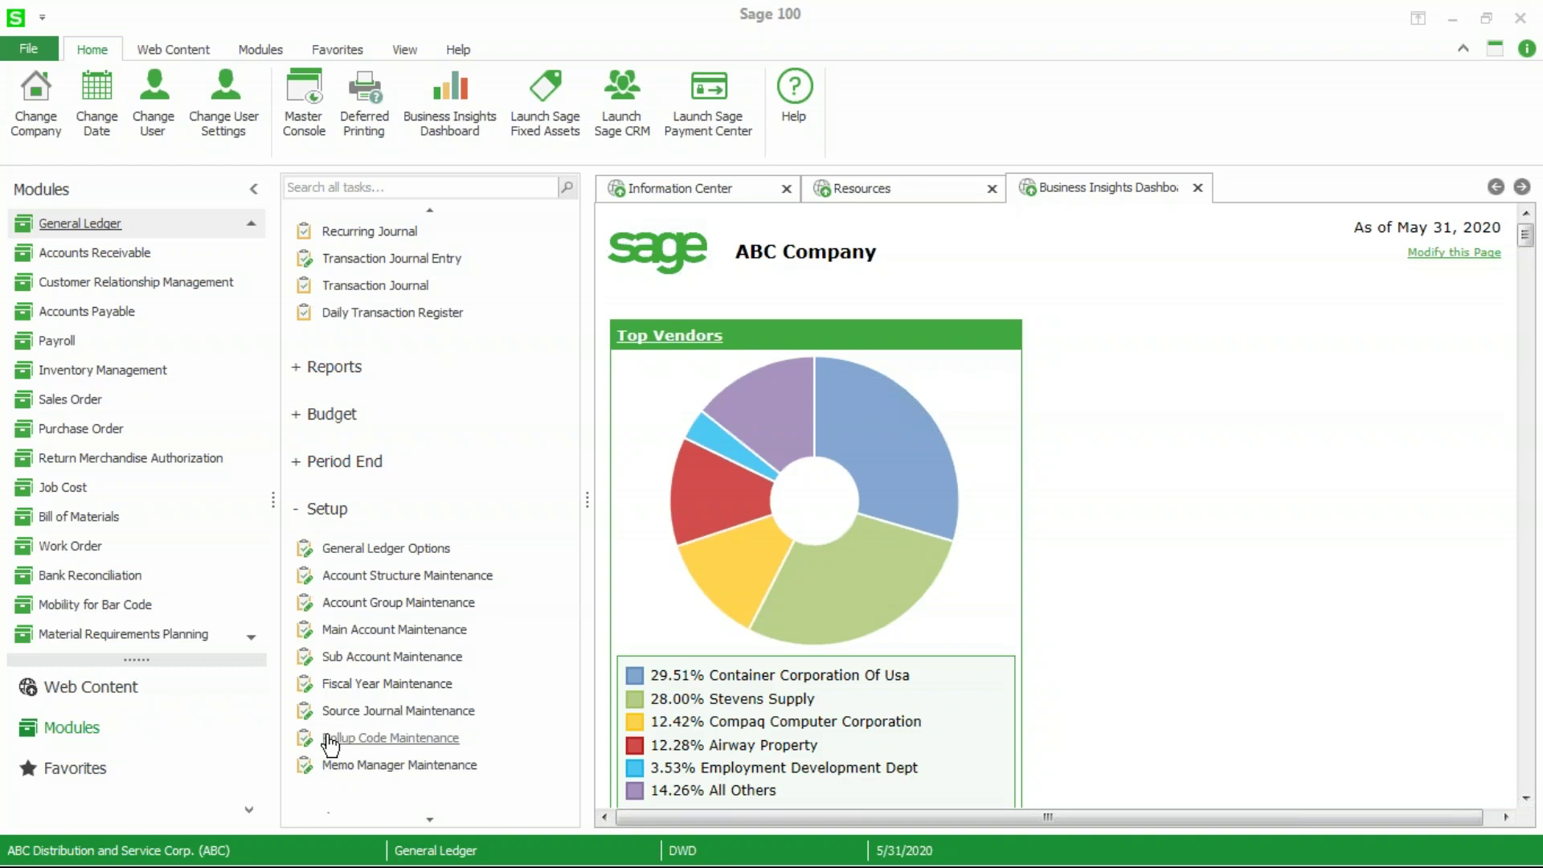
# - Load and save the BT Bank Transfer source journal record in Source Journal Maintenance
pyautogui.click(394, 712)
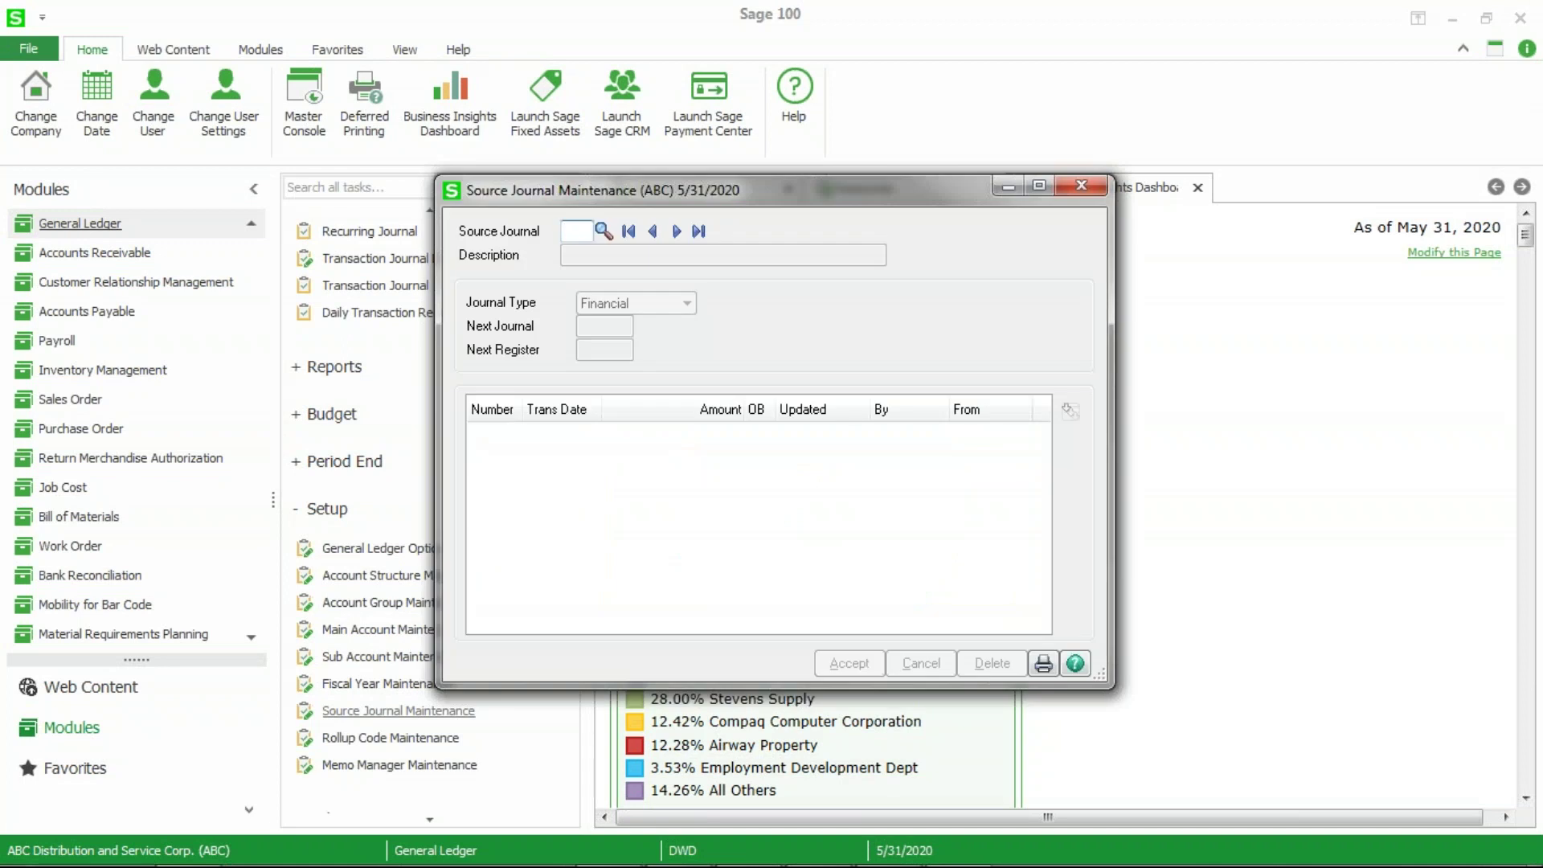
pyautogui.click(604, 231)
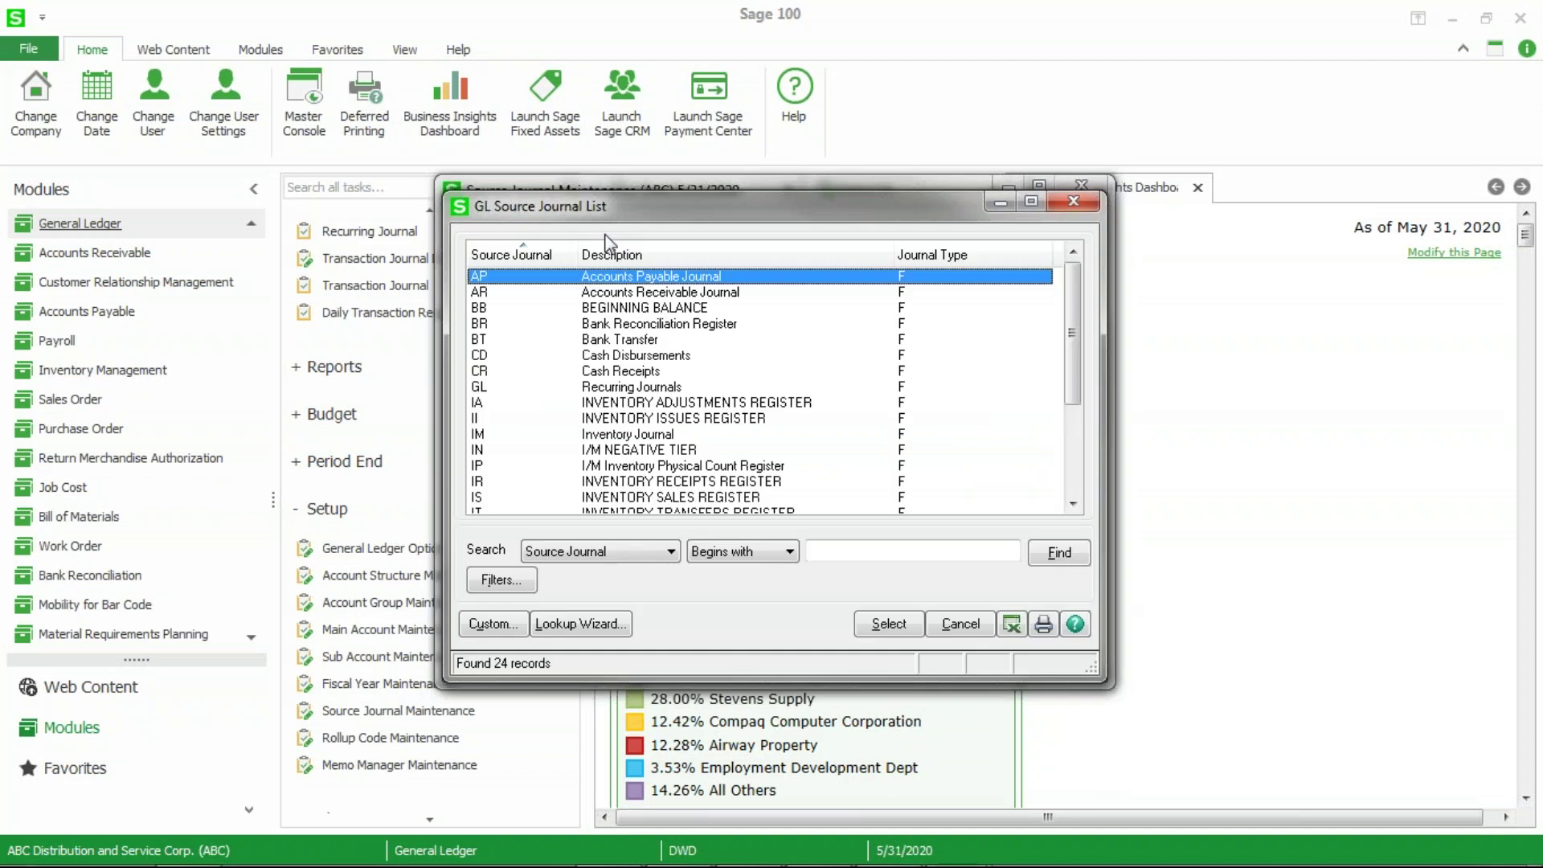
pyautogui.click(599, 340)
pyautogui.click(876, 626)
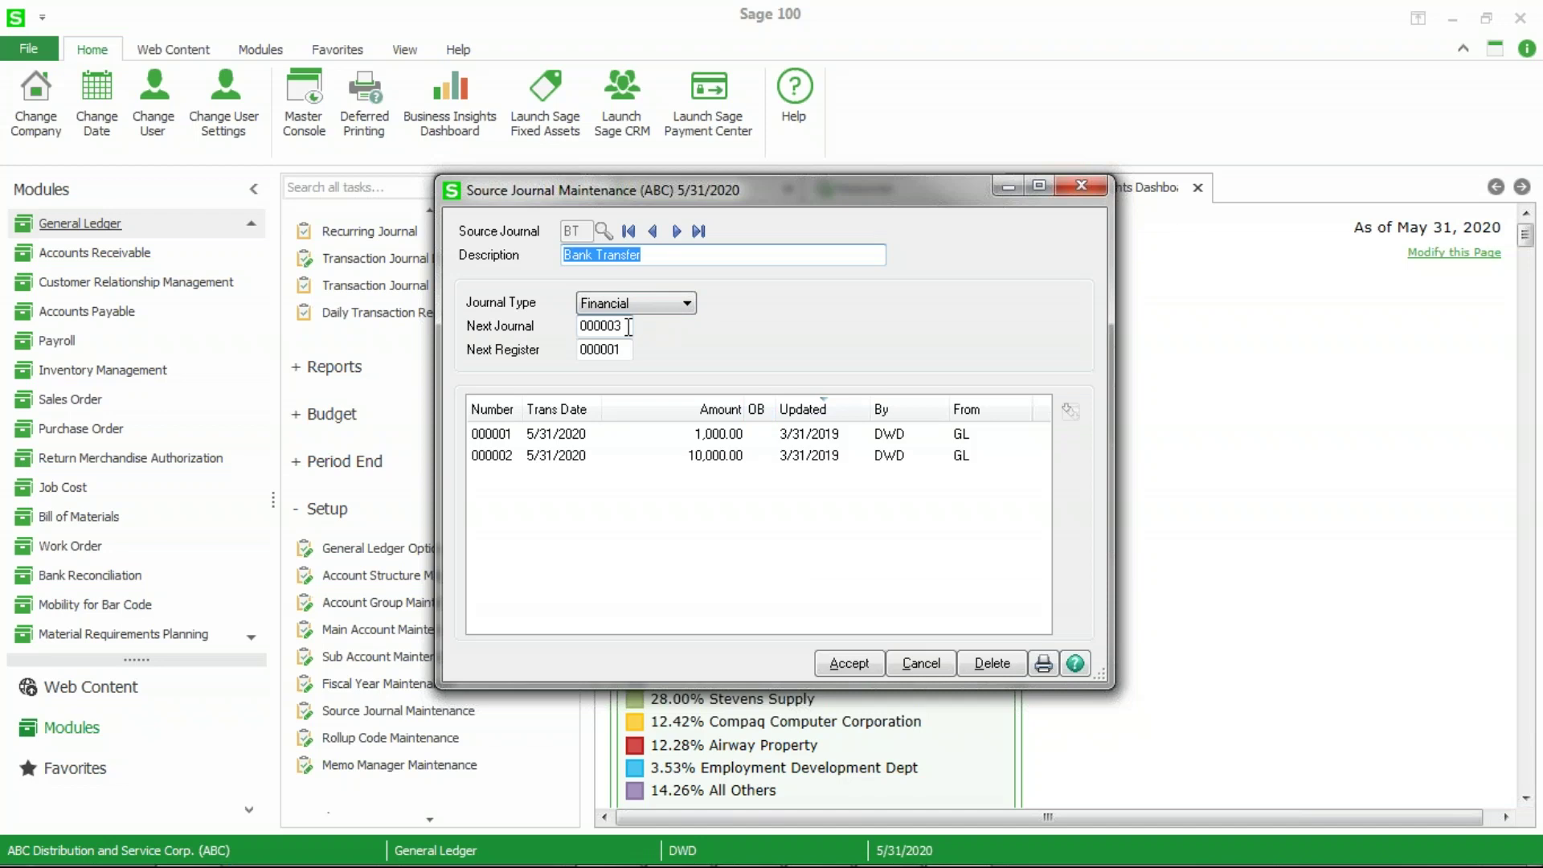
pyautogui.click(844, 664)
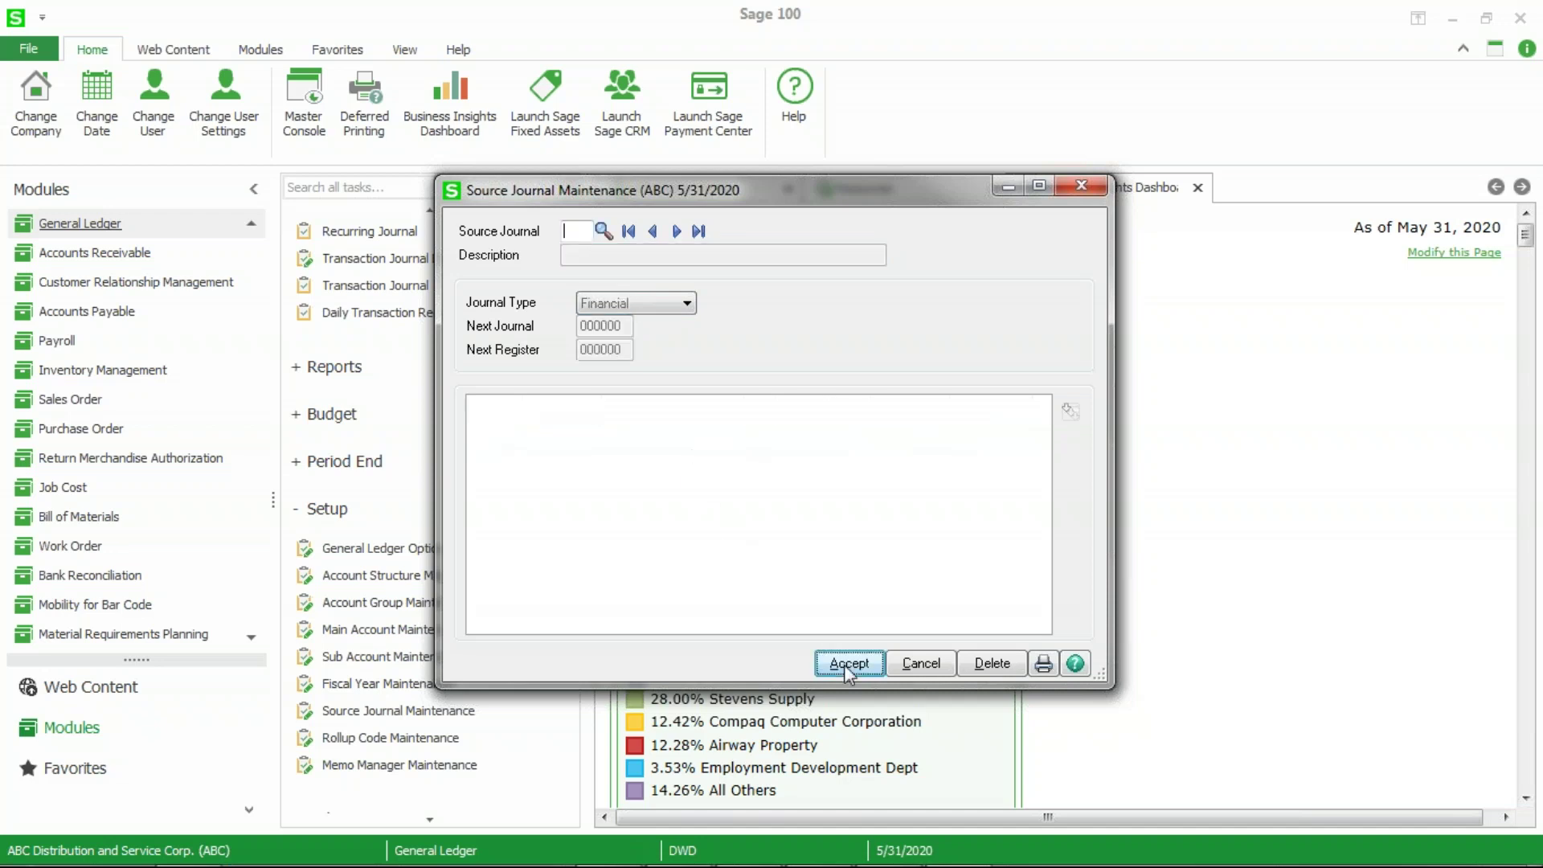
pyautogui.click(1082, 187)
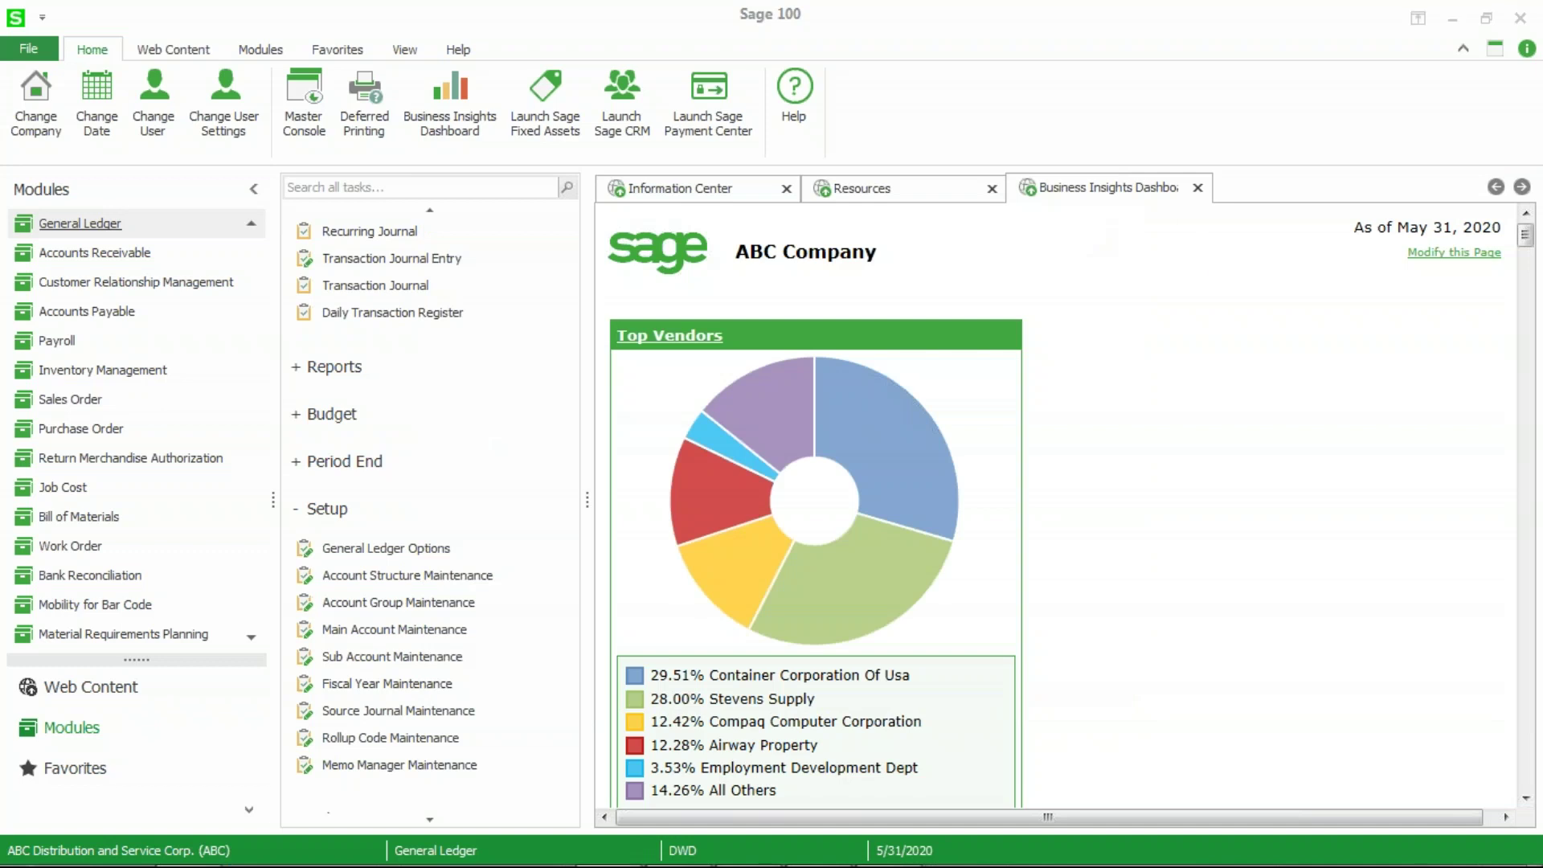
# - Start BT journal entry 000003 in Transaction Journal Entry and review its bank transfer format defaults
pyautogui.scroll(1, 431, 222)
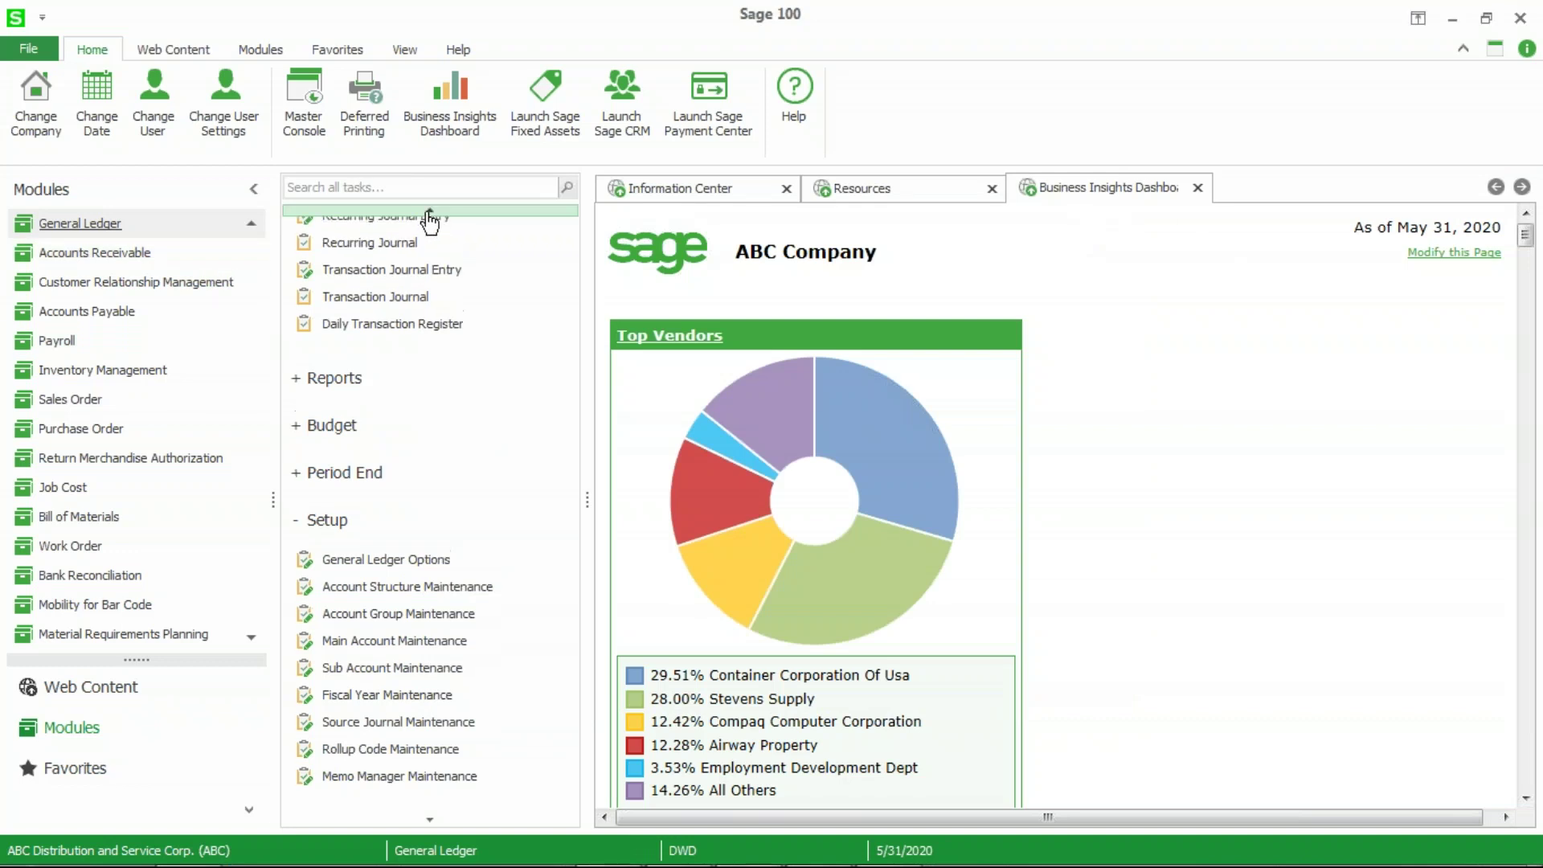
pyautogui.scroll(3, 431, 223)
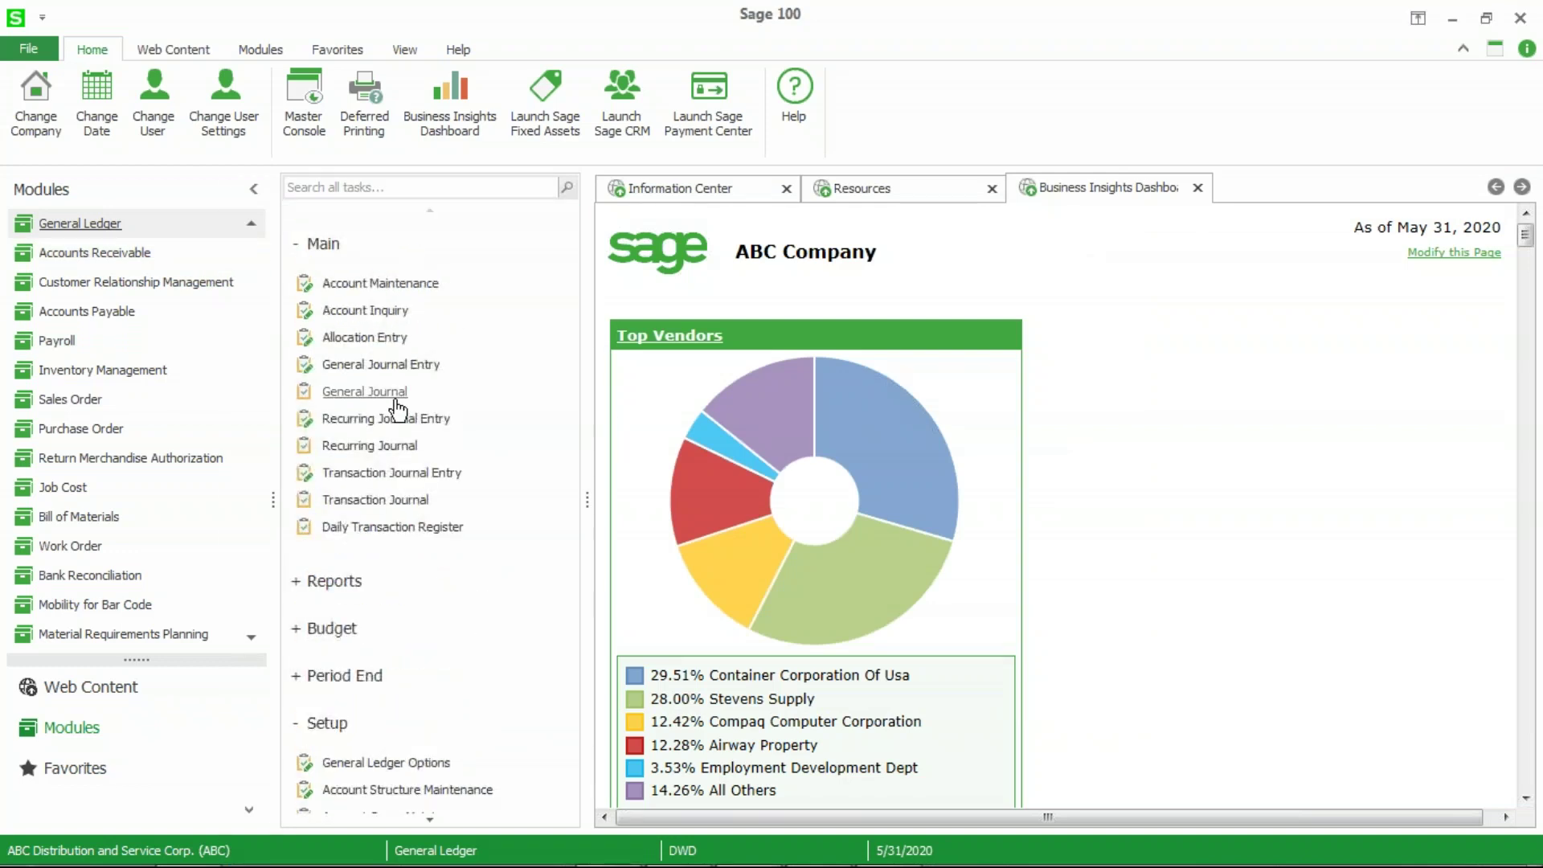
pyautogui.click(398, 474)
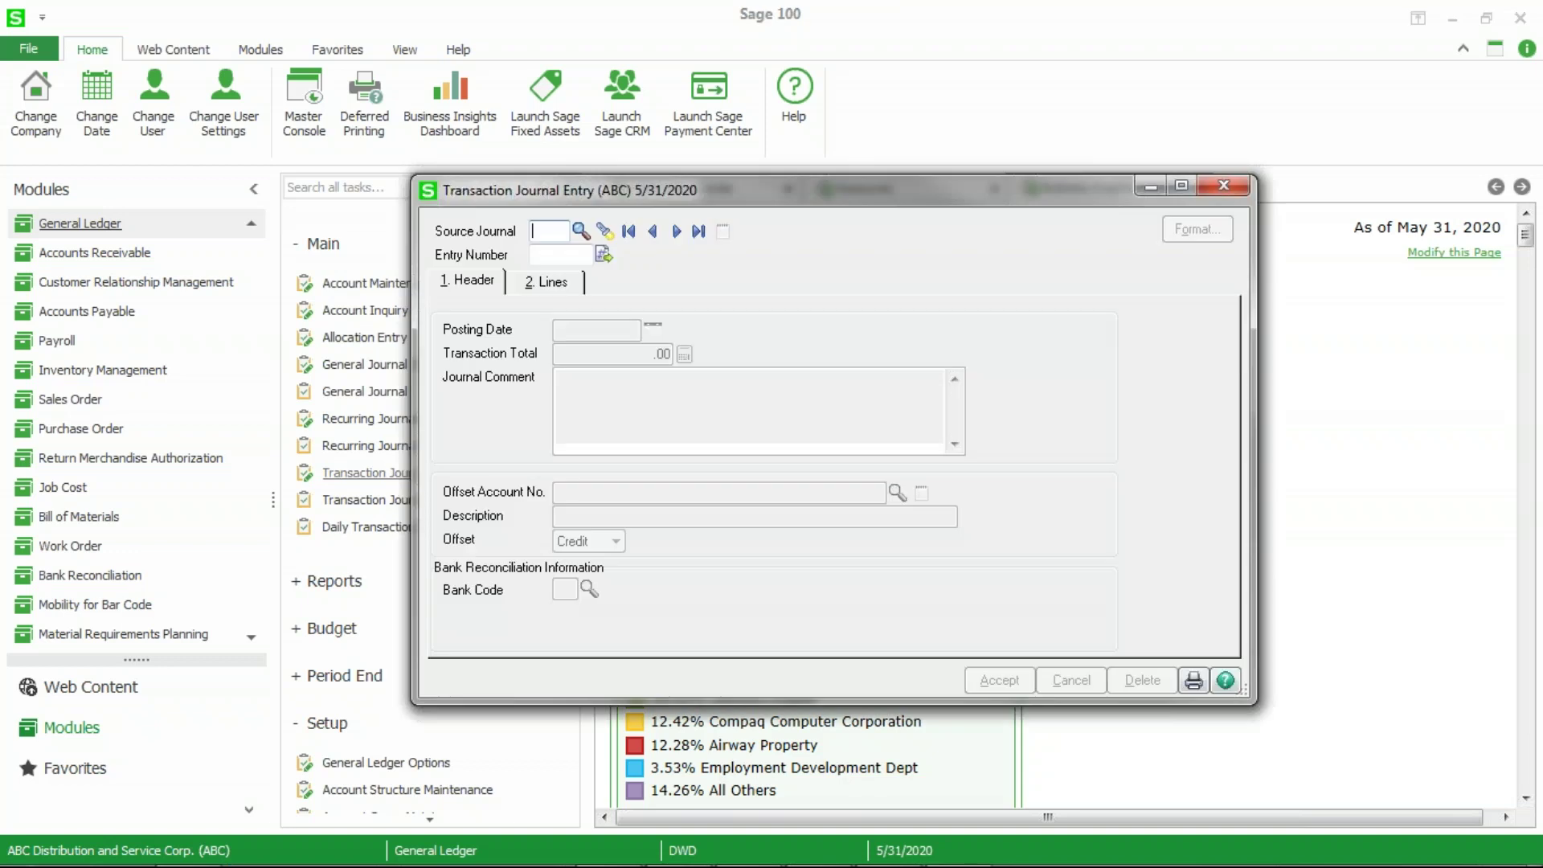
pyautogui.click(579, 232)
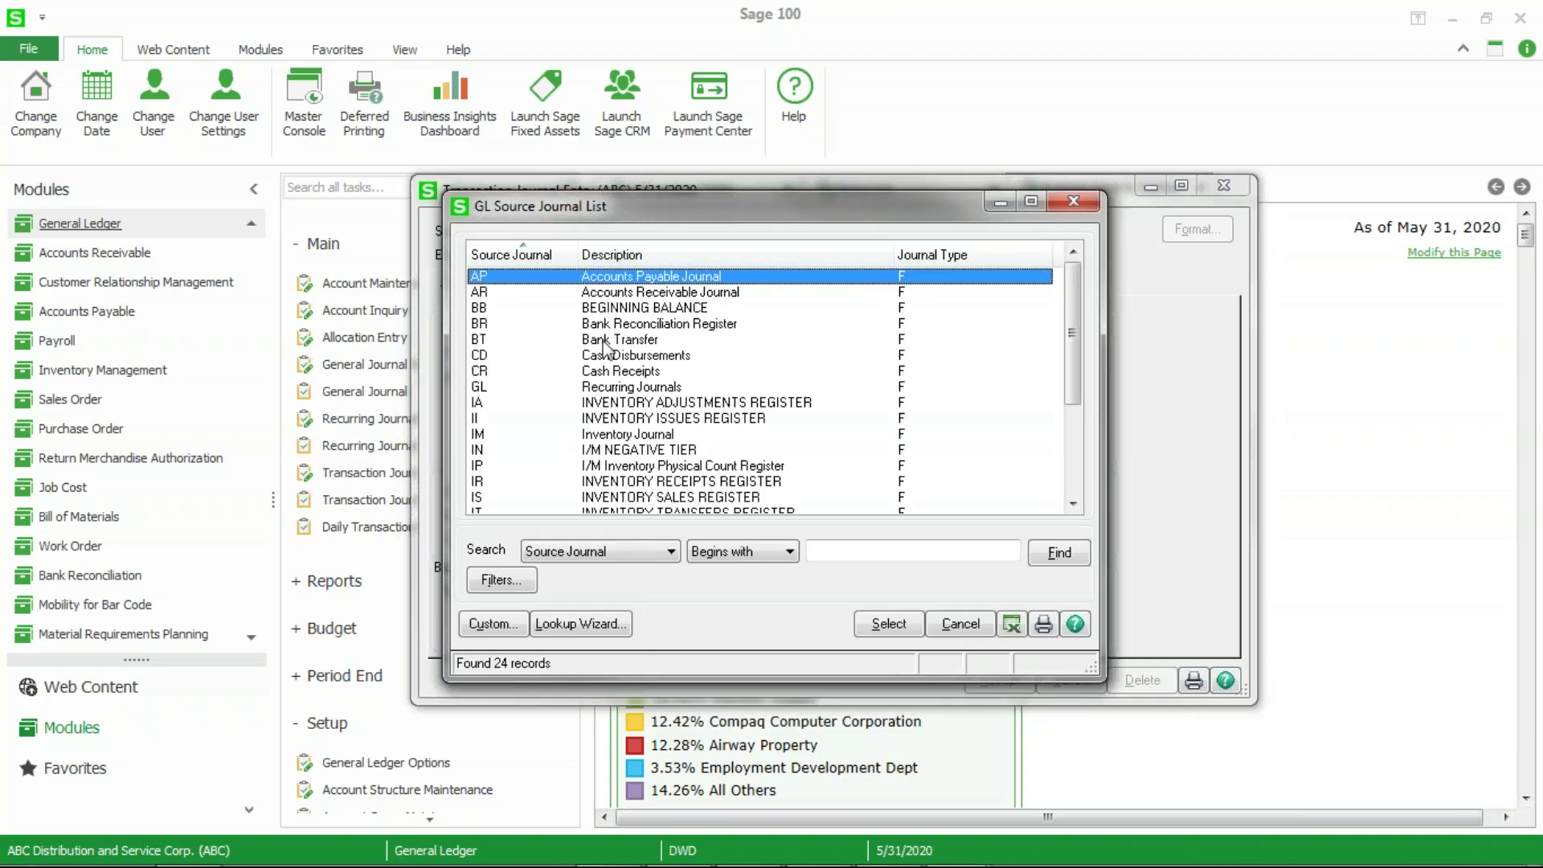
pyautogui.click(604, 341)
pyautogui.click(890, 626)
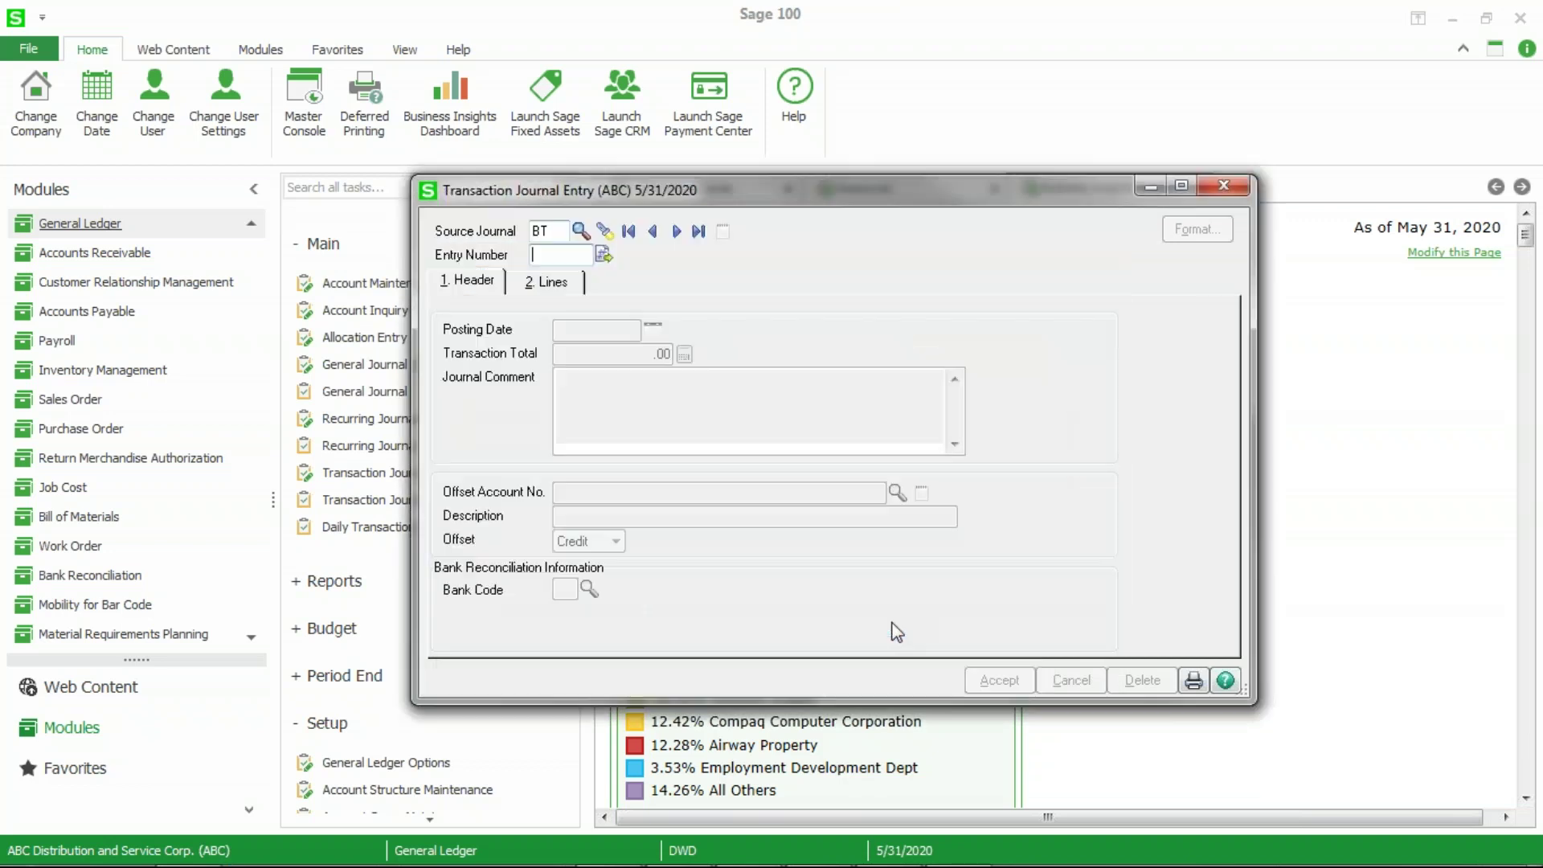
pyautogui.click(603, 256)
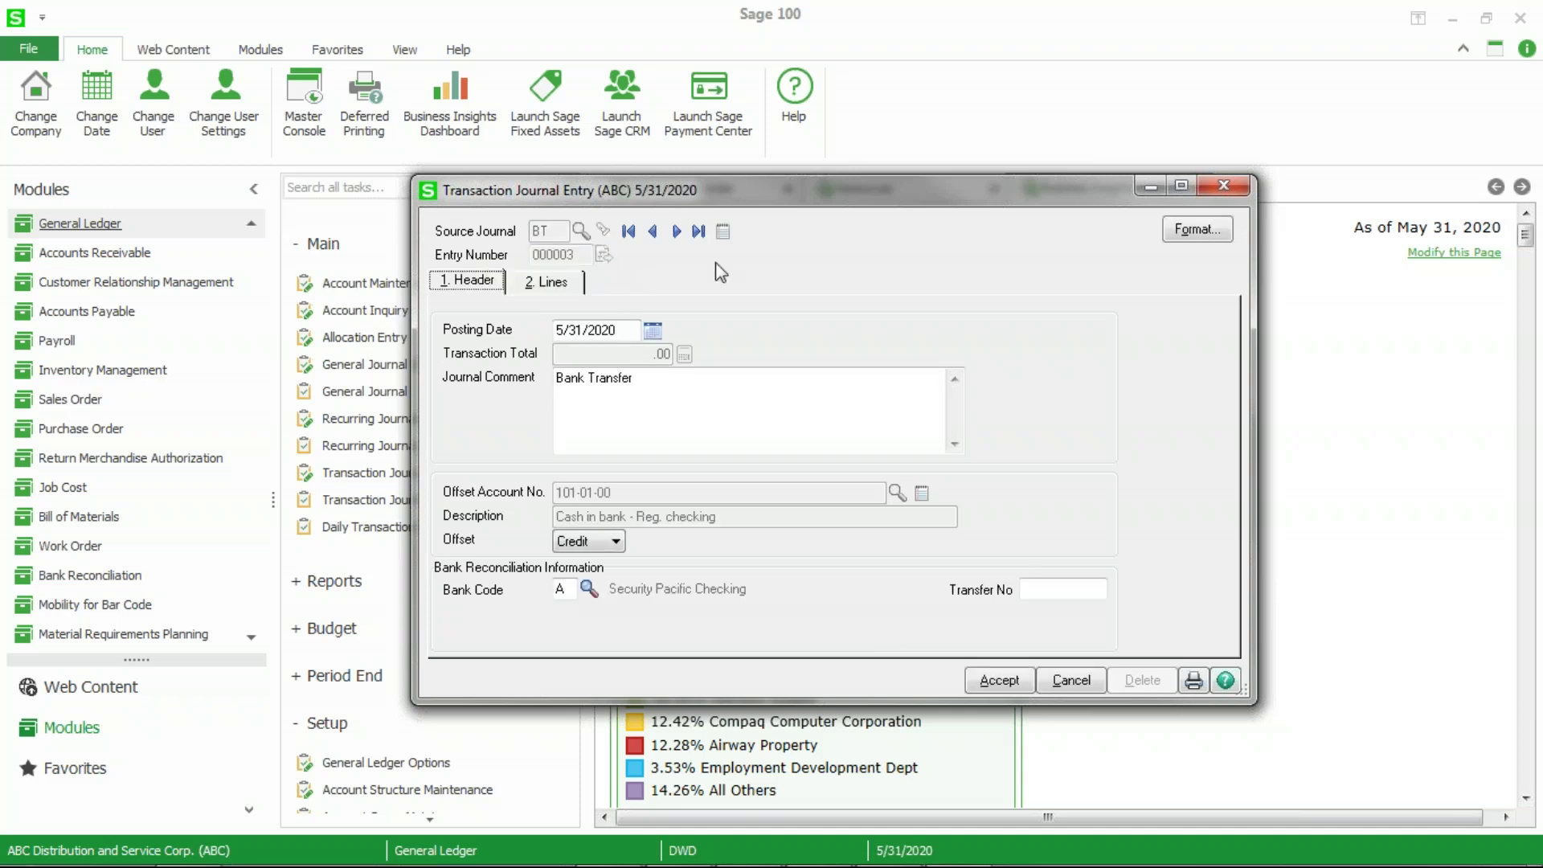
pyautogui.click(1198, 230)
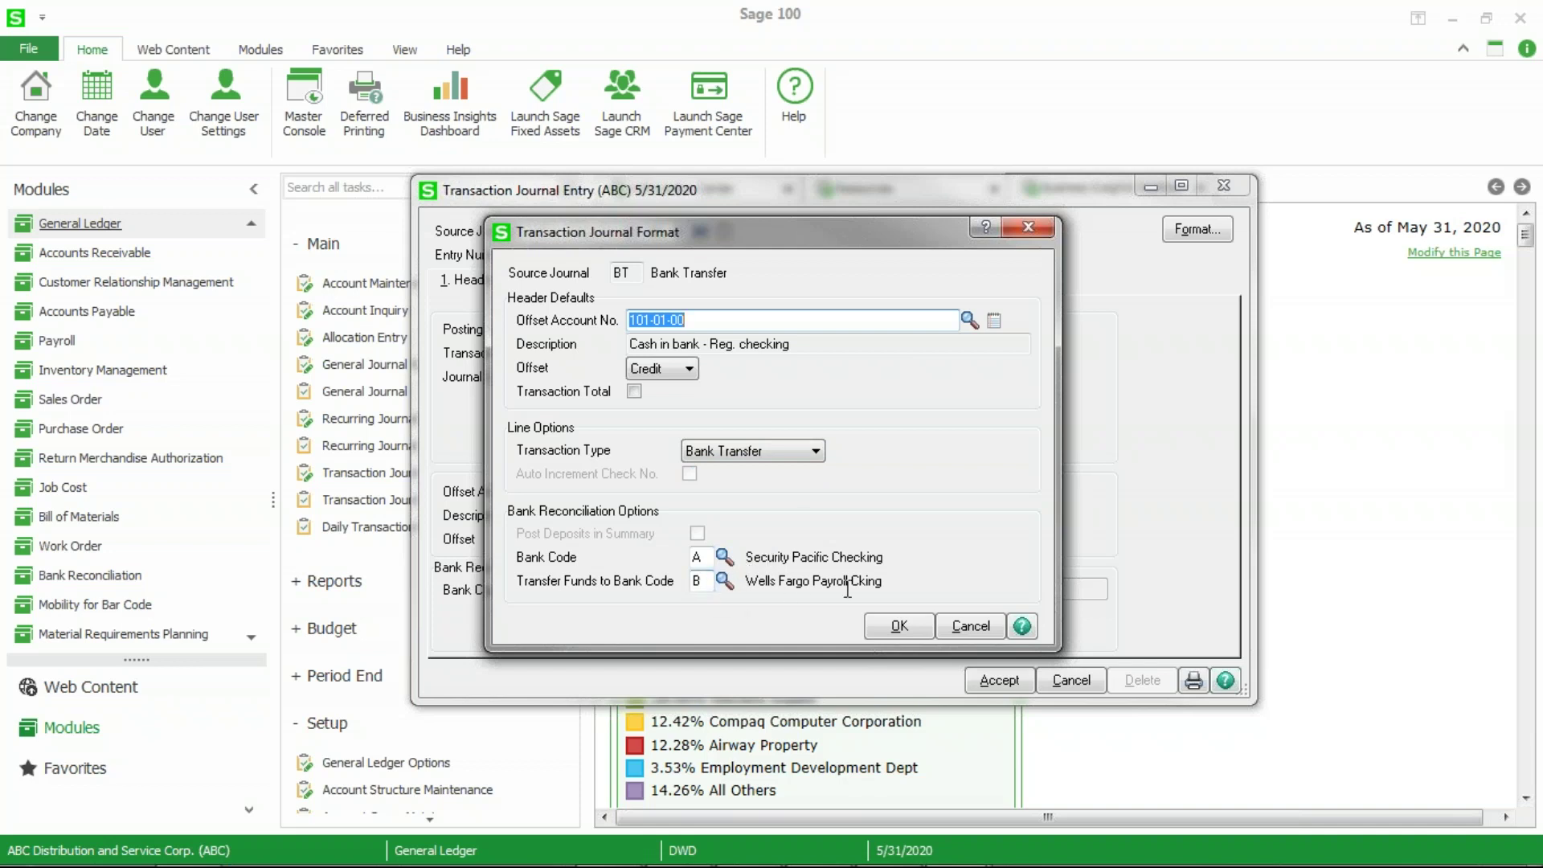
pyautogui.click(900, 630)
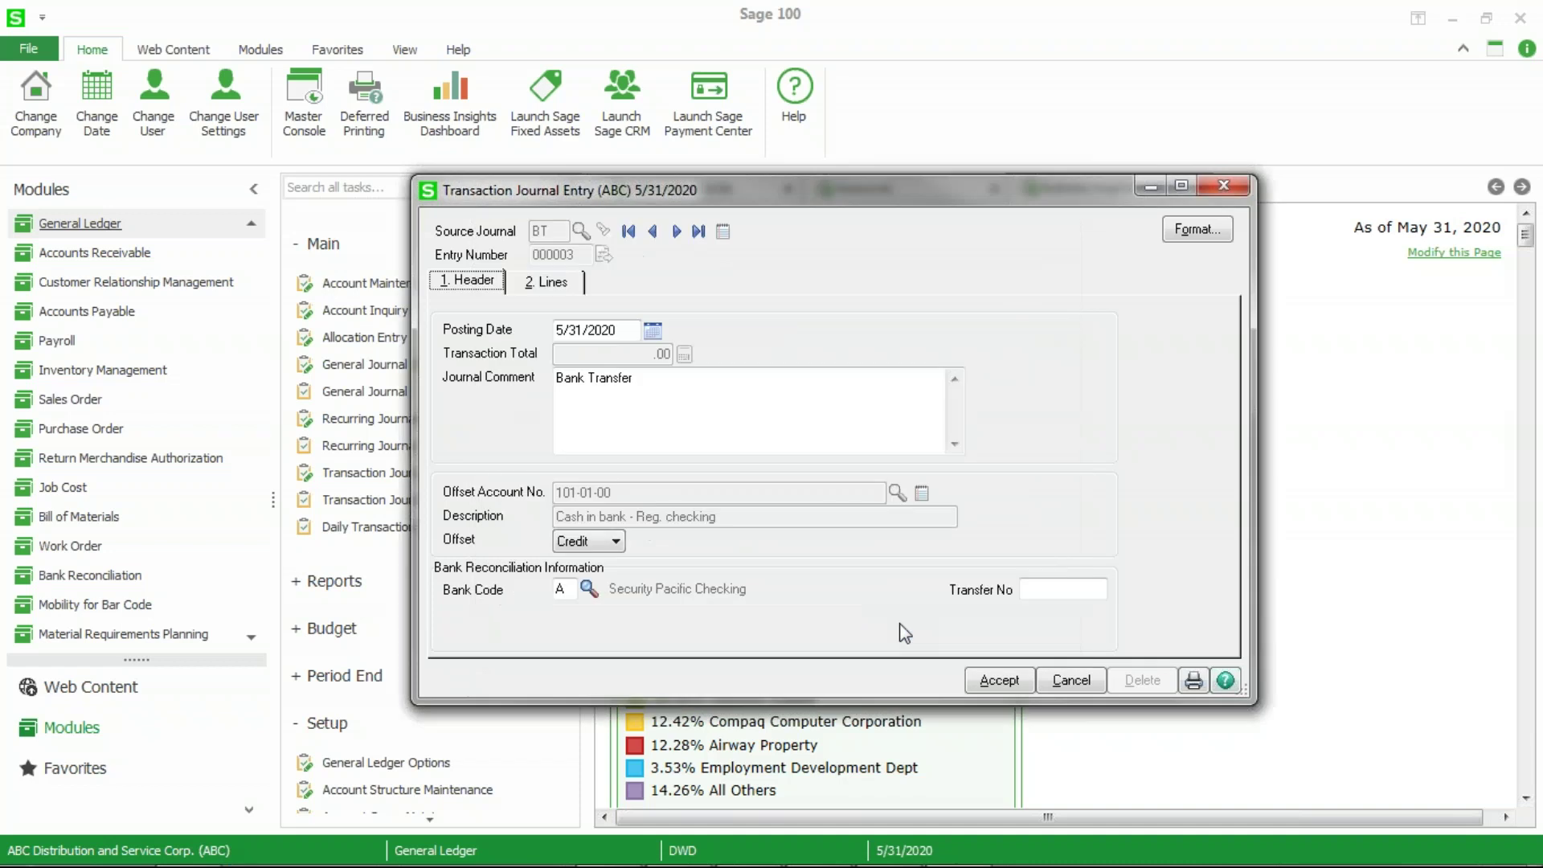
# - Append 'PR PE 061520' to the journal comment and set posting date 6/15/2020
pyautogui.click(653, 380)
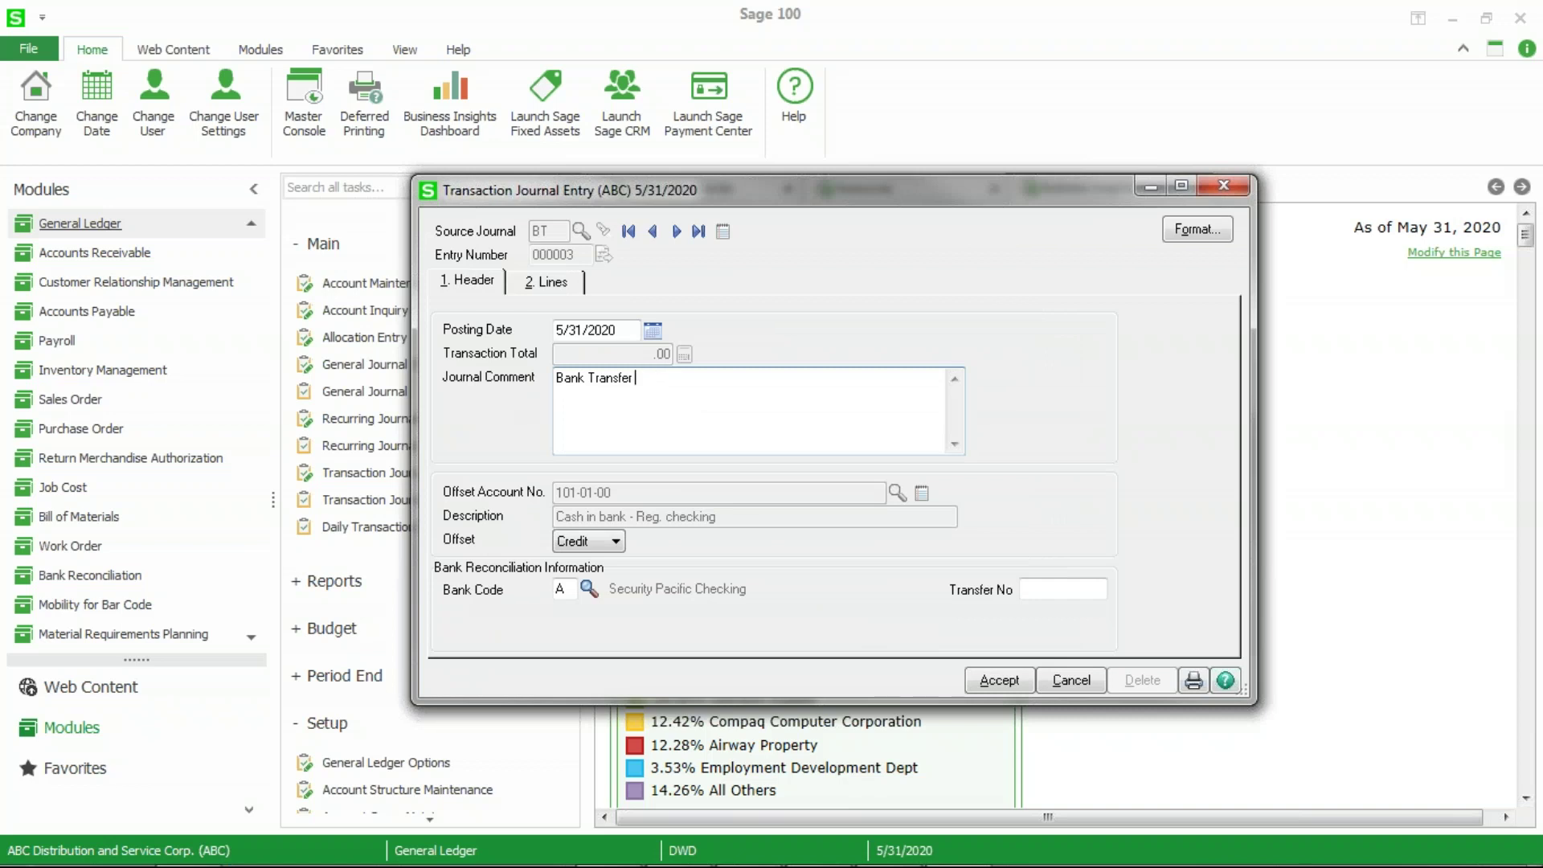
pyautogui.write('PR PE 061520')
pyautogui.click(627, 334)
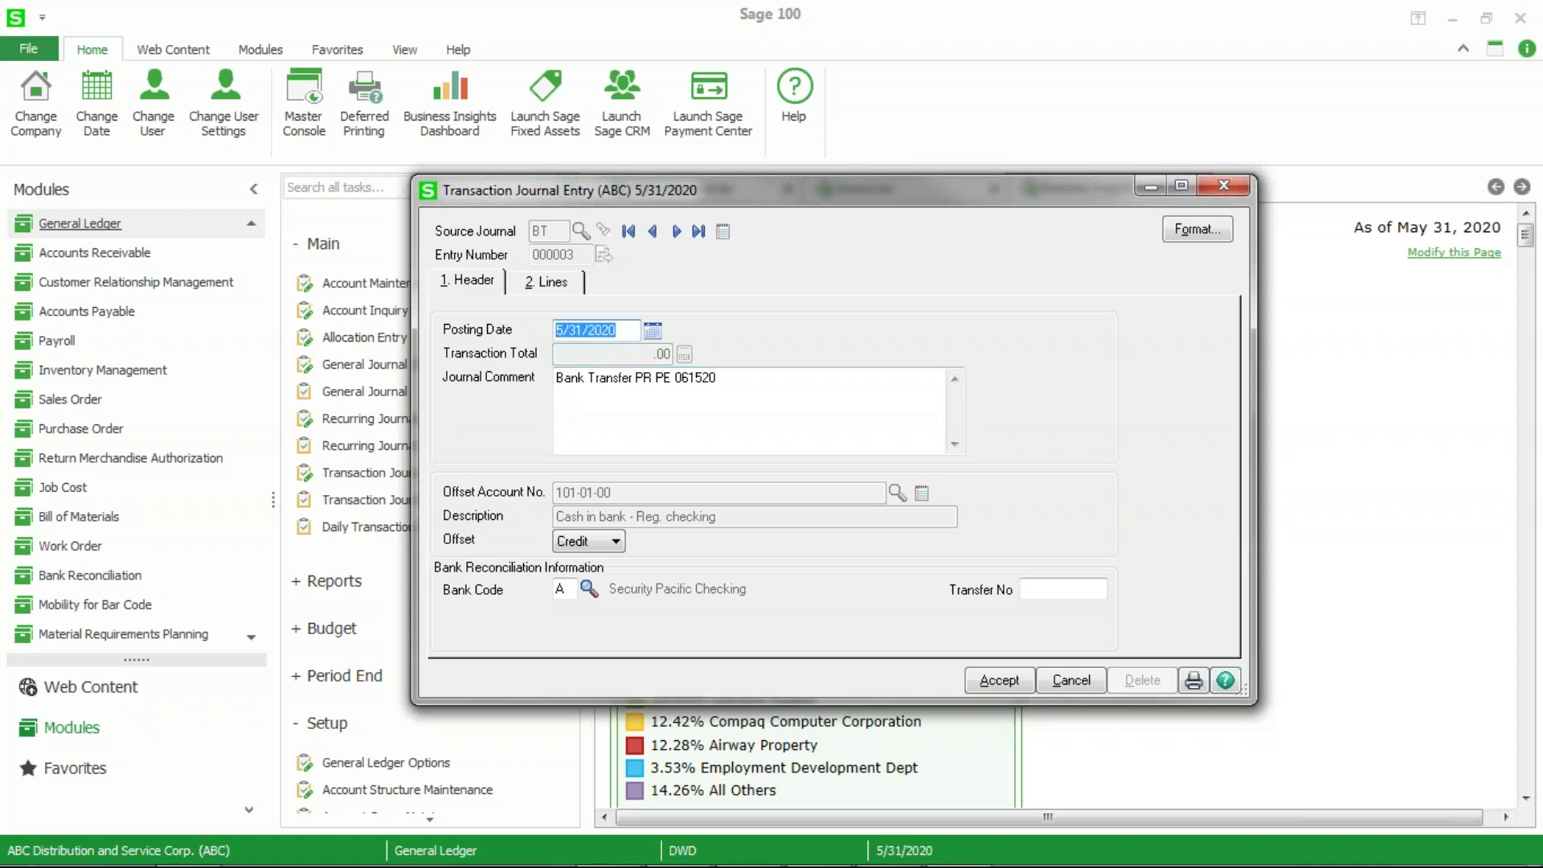
pyautogui.write('061520')
pyautogui.press('Tab')
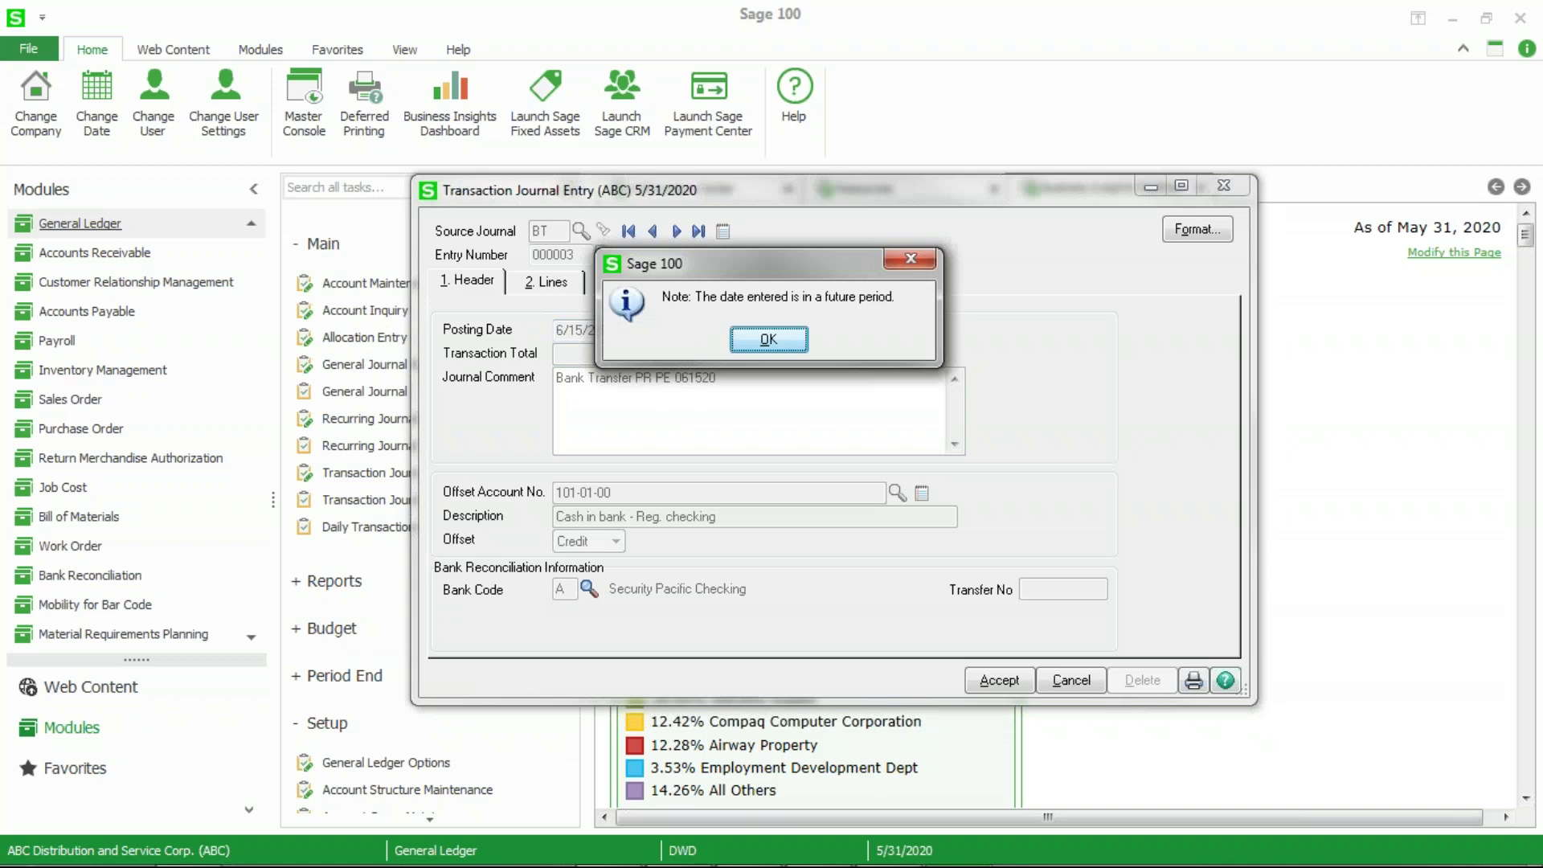
pyautogui.click(764, 336)
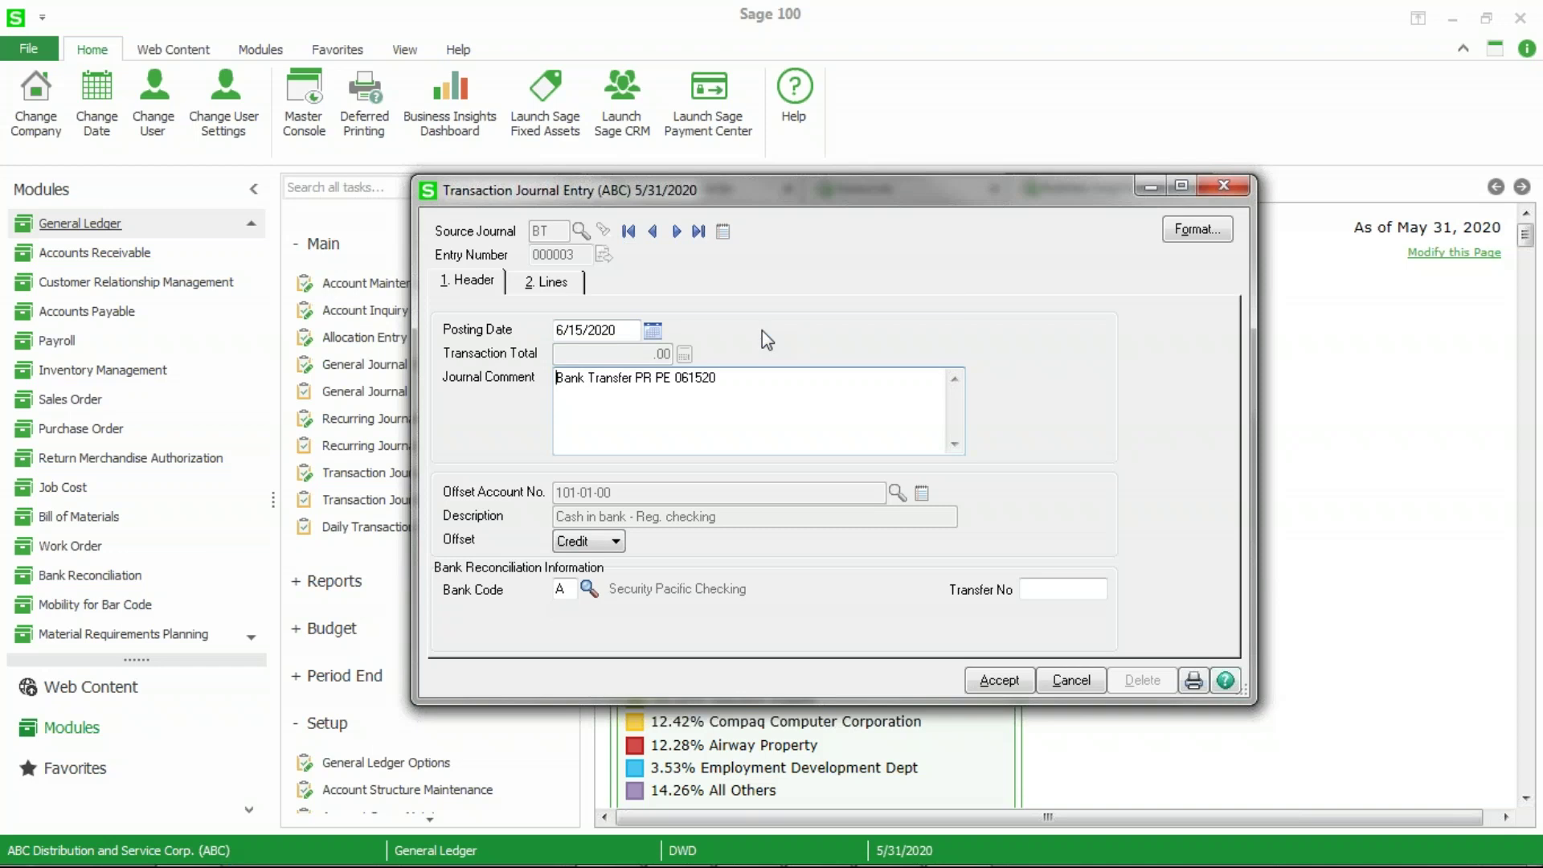
# - Enter transfer number 456416 and bring up the entry's lines
pyautogui.click(1035, 587)
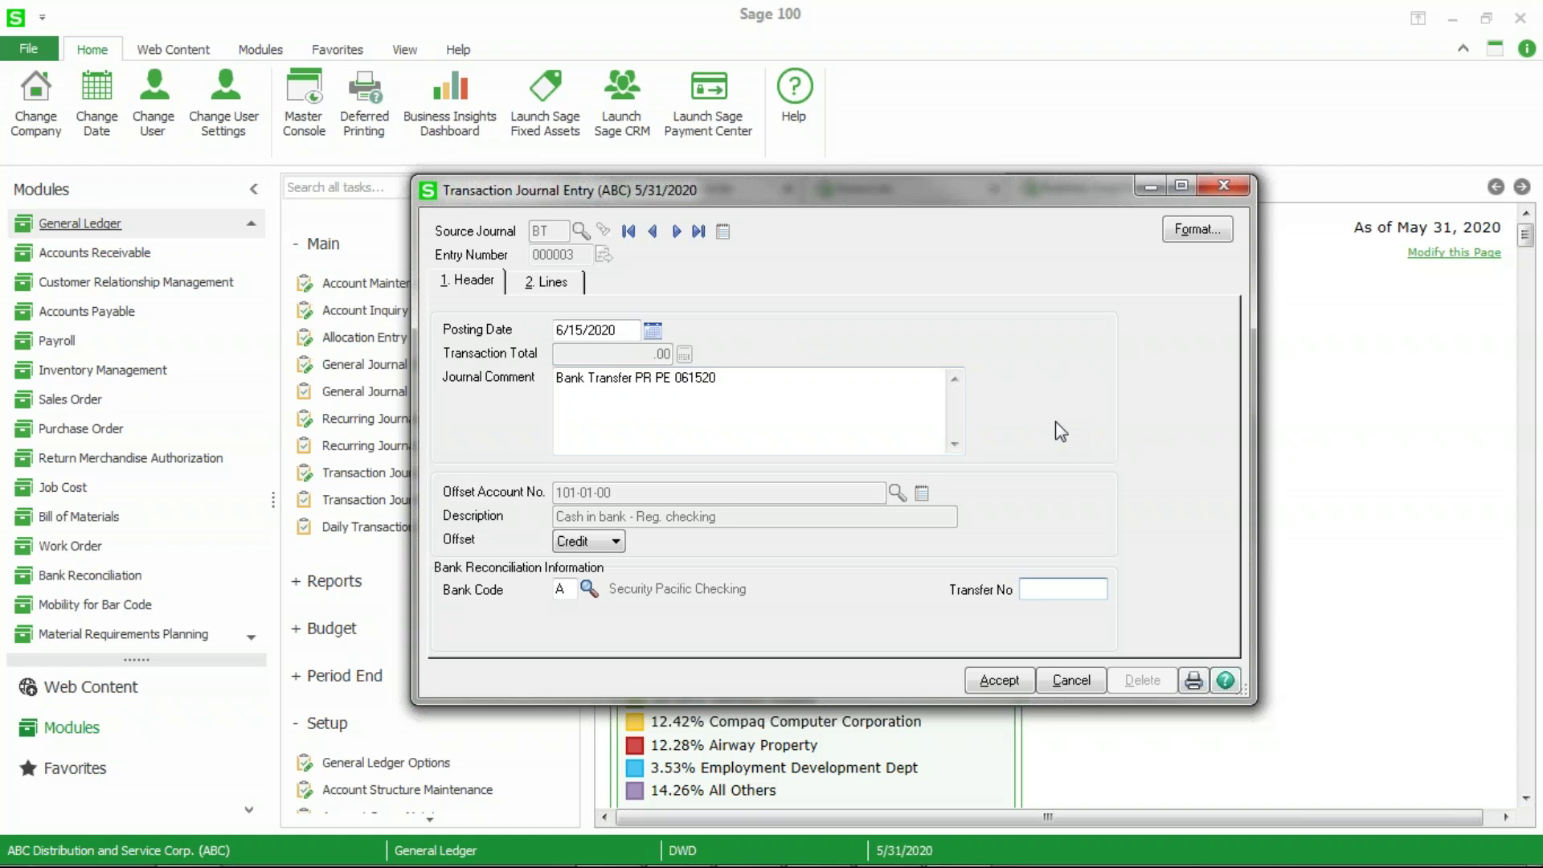
pyautogui.write('456416')
pyautogui.click(546, 289)
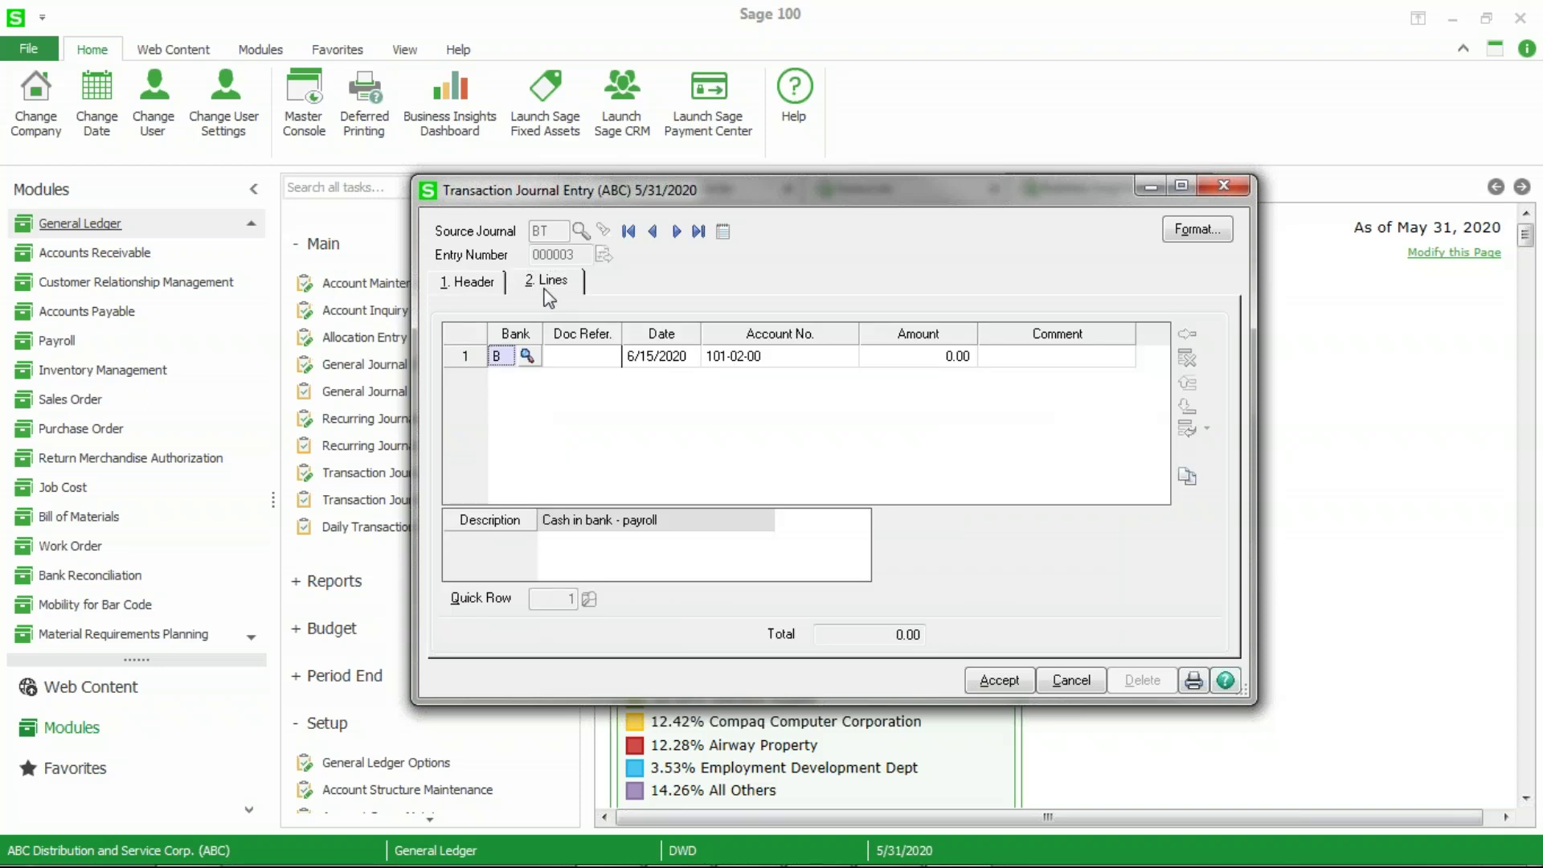
# - Give line 1 document reference 4564516 and a 10,000.00 transfer amount
pyautogui.press('Tab')
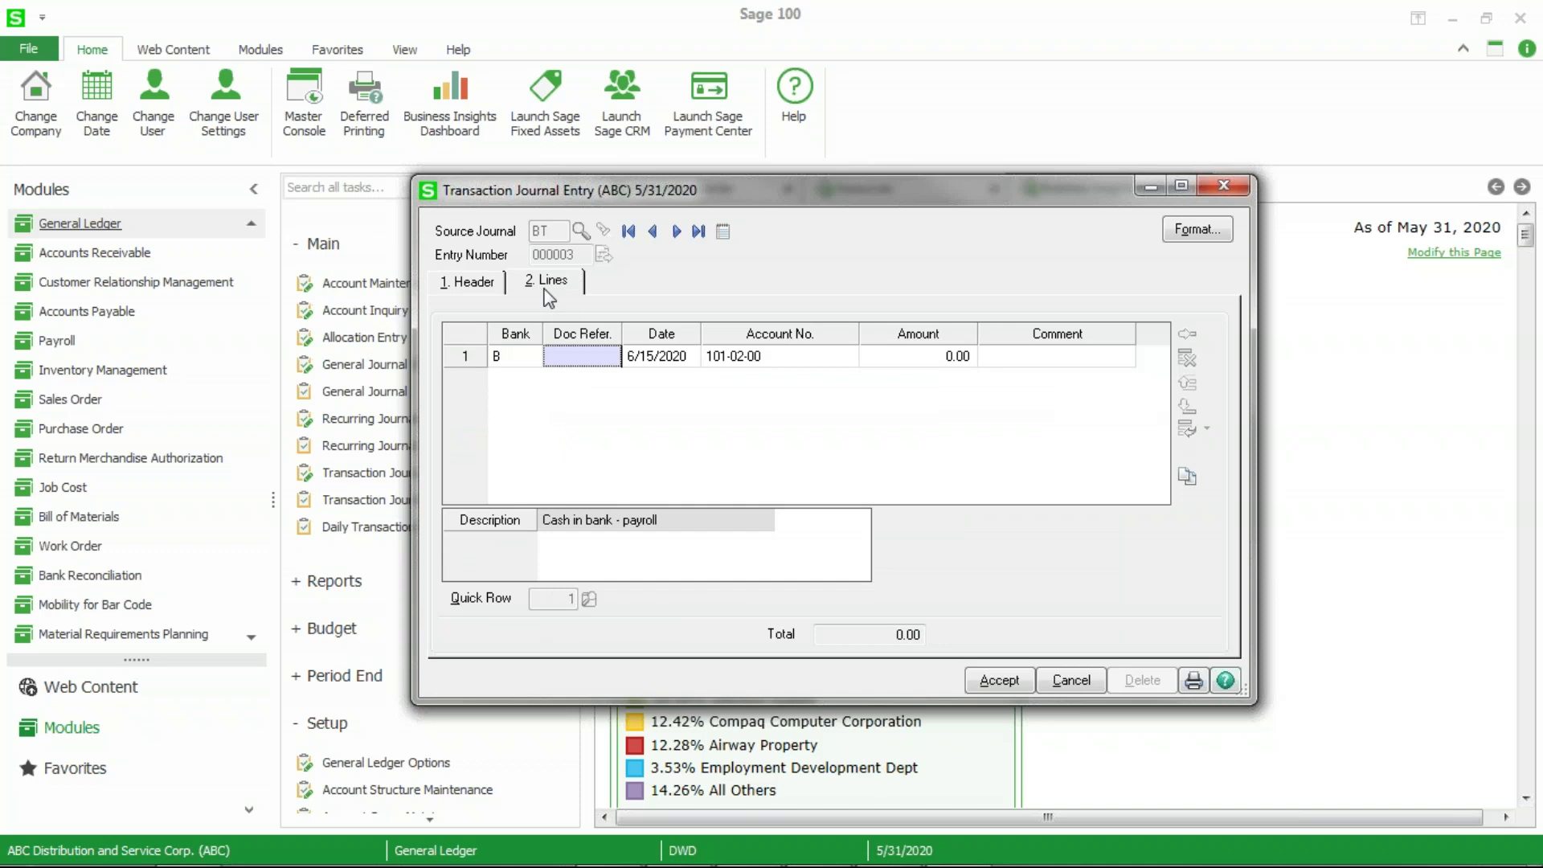
pyautogui.write('4564516')
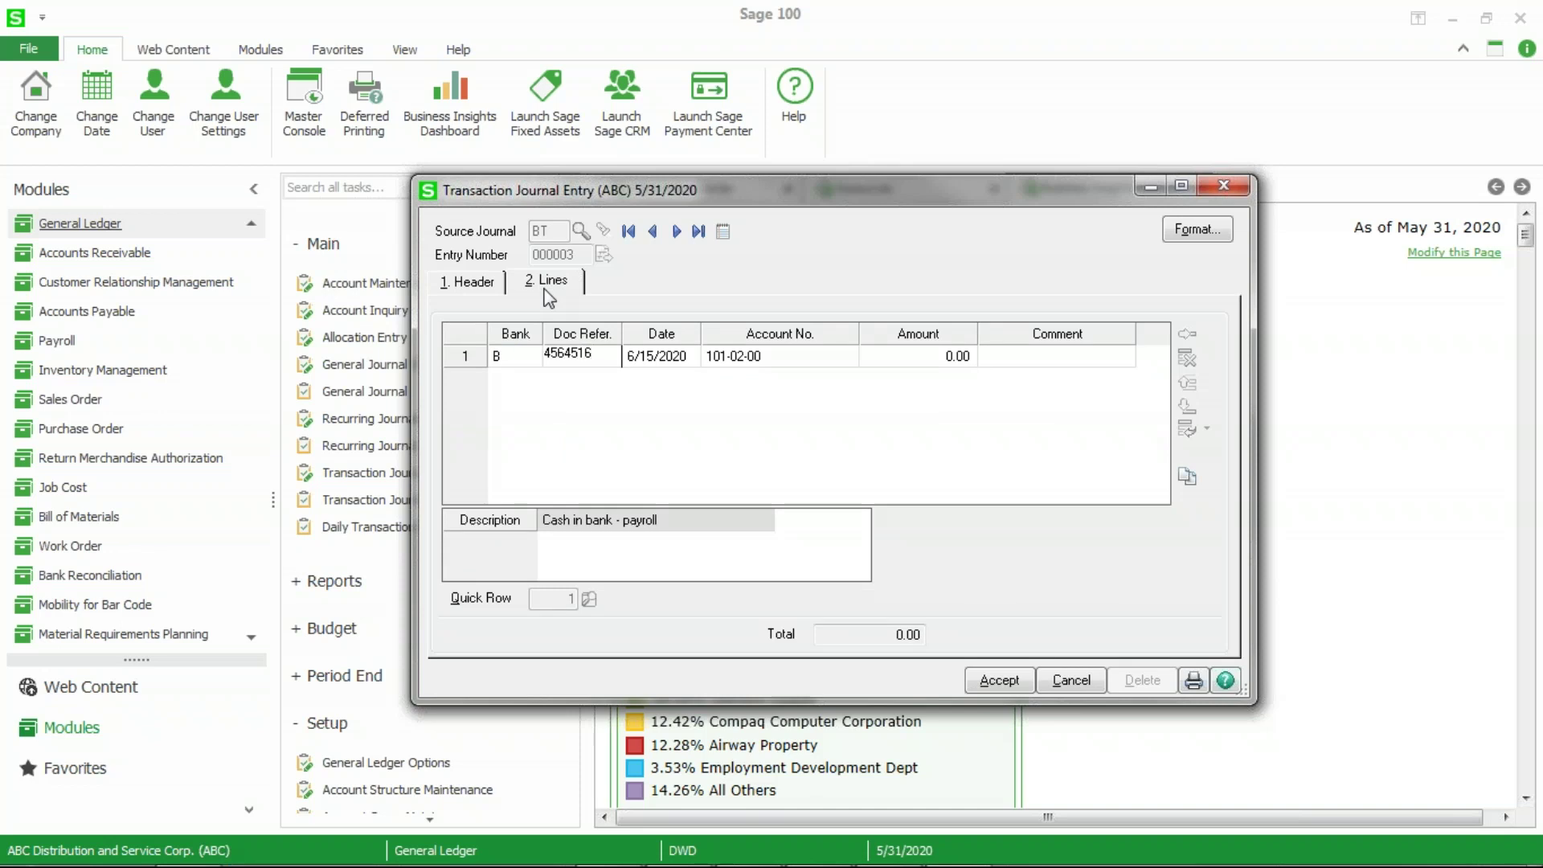
pyautogui.press('Tab')
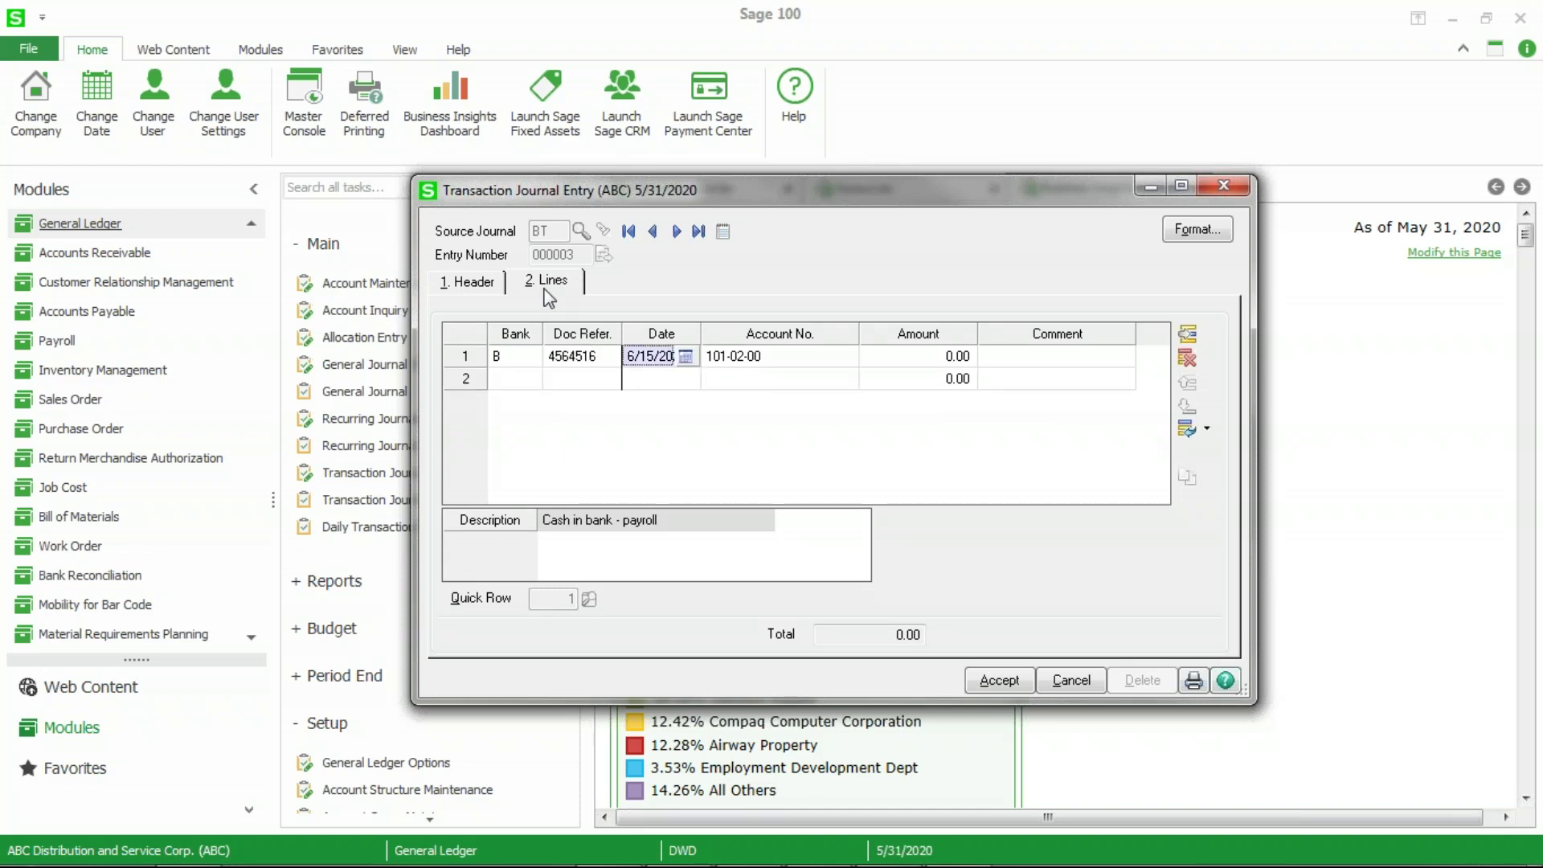
pyautogui.press('Tab')
pyautogui.press('Tab')
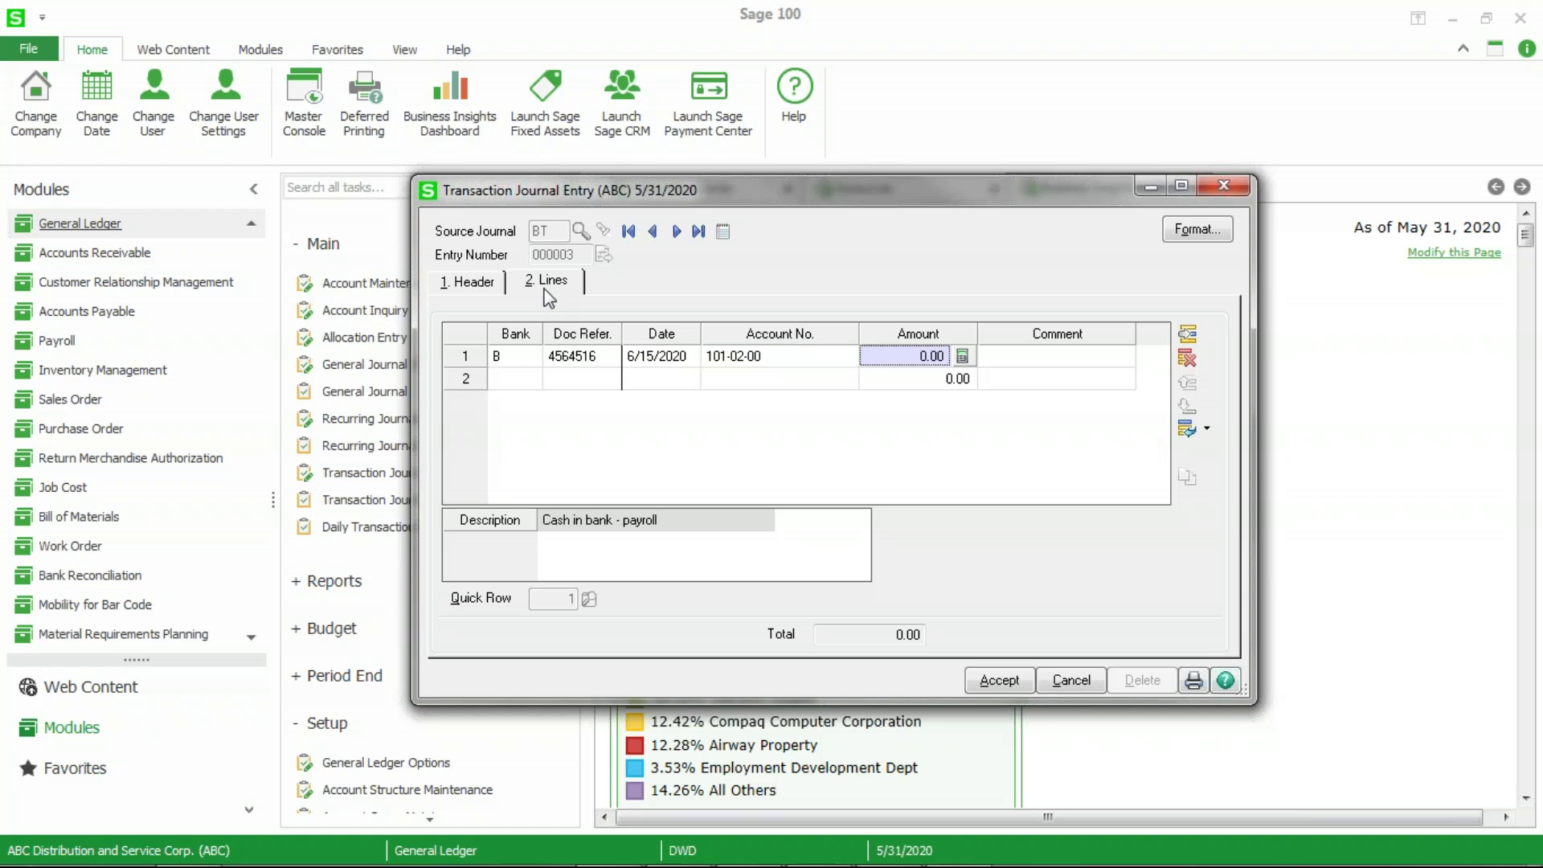
pyautogui.write('100.00')
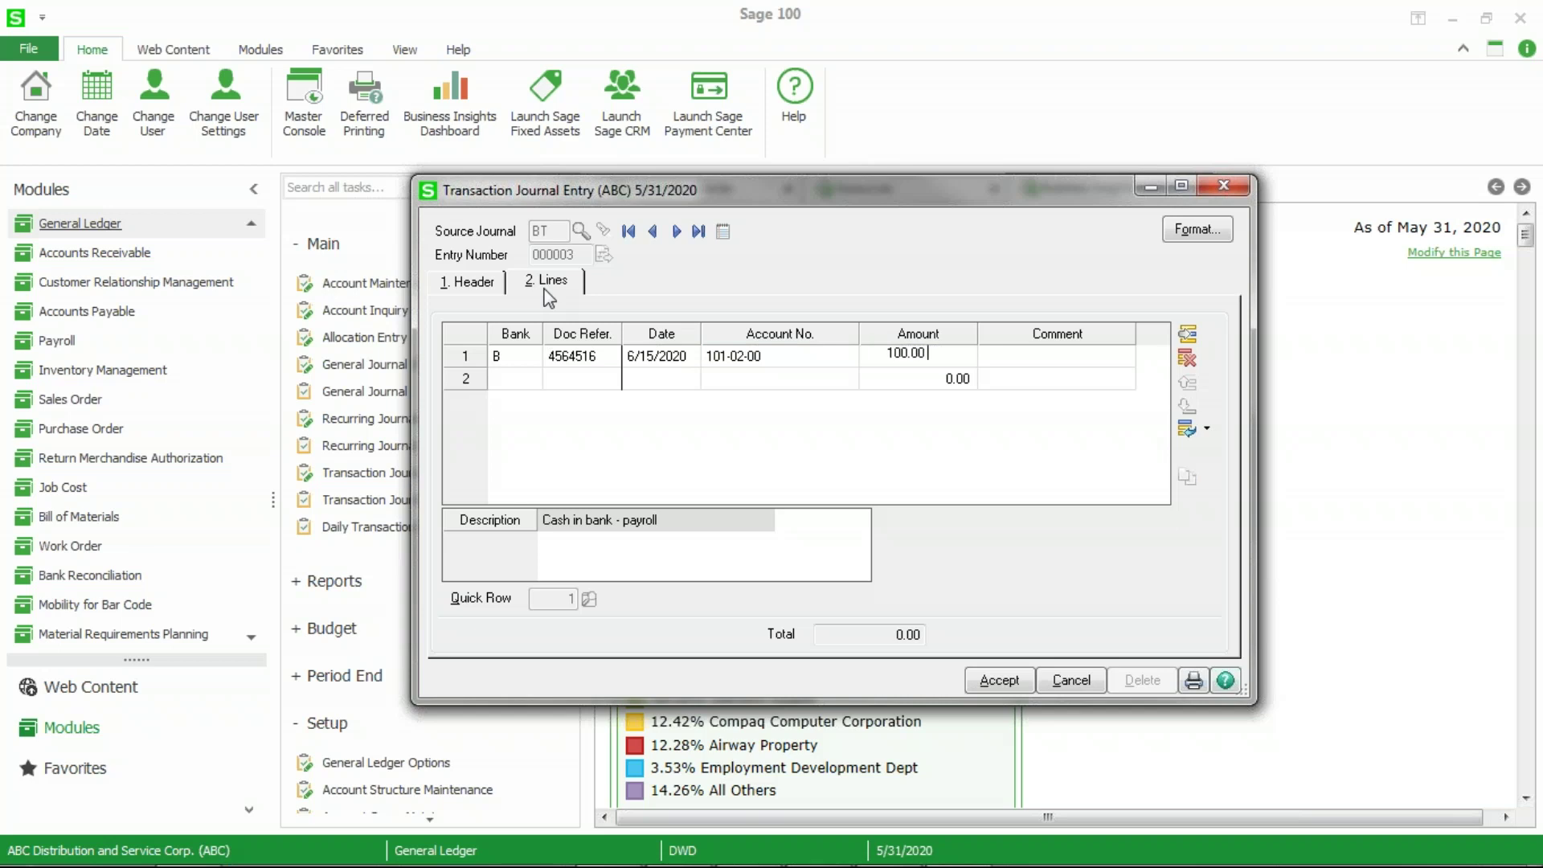
pyautogui.write('00')
pyautogui.press('Tab')
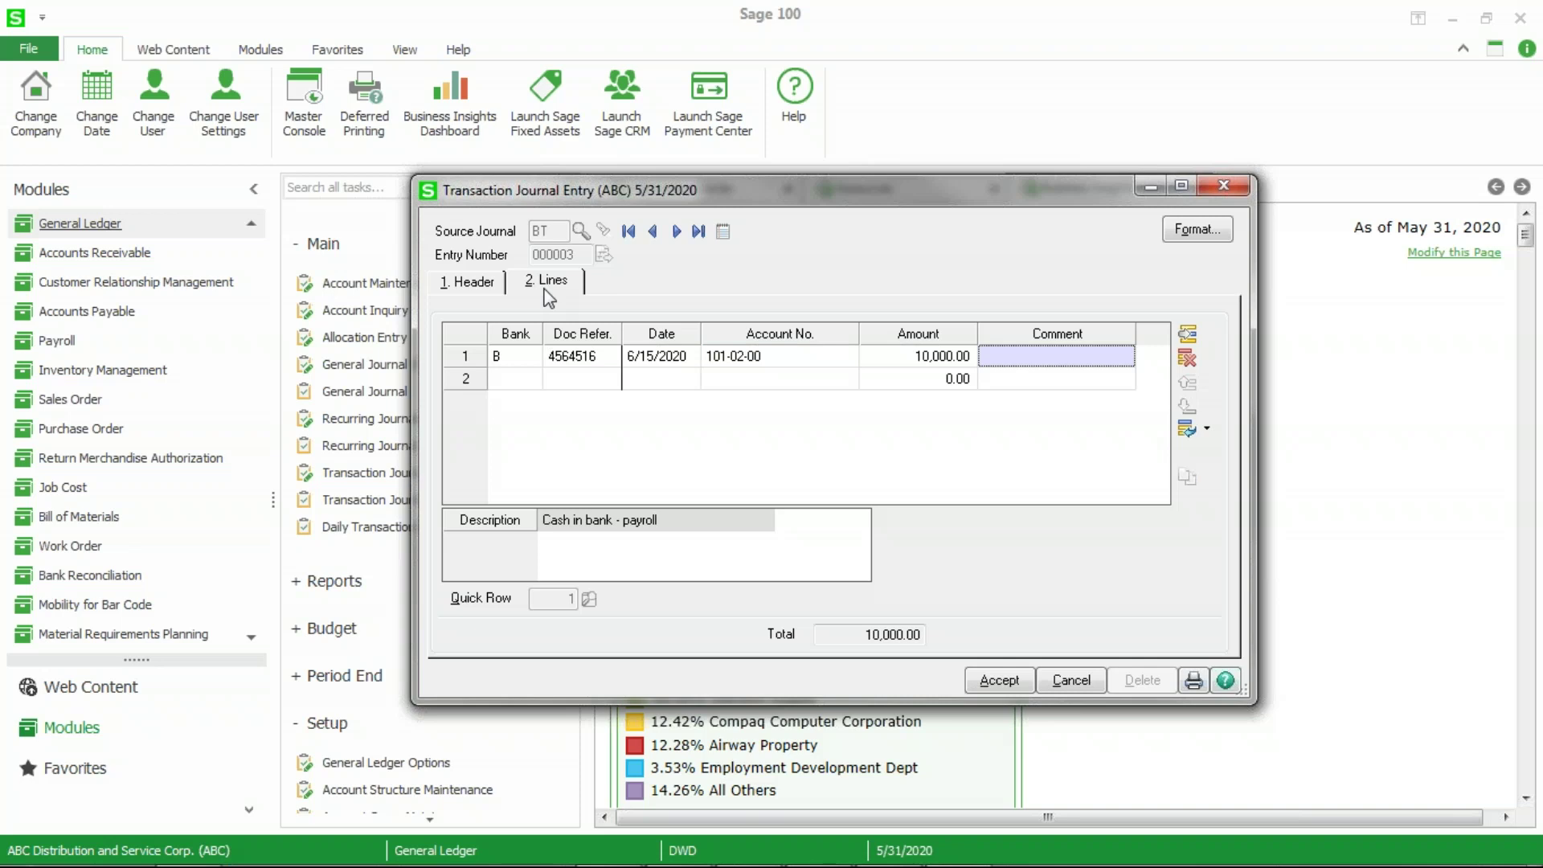
# - Accept entry BT-000003 and print the General Ledger Transaction Journal
pyautogui.click(996, 680)
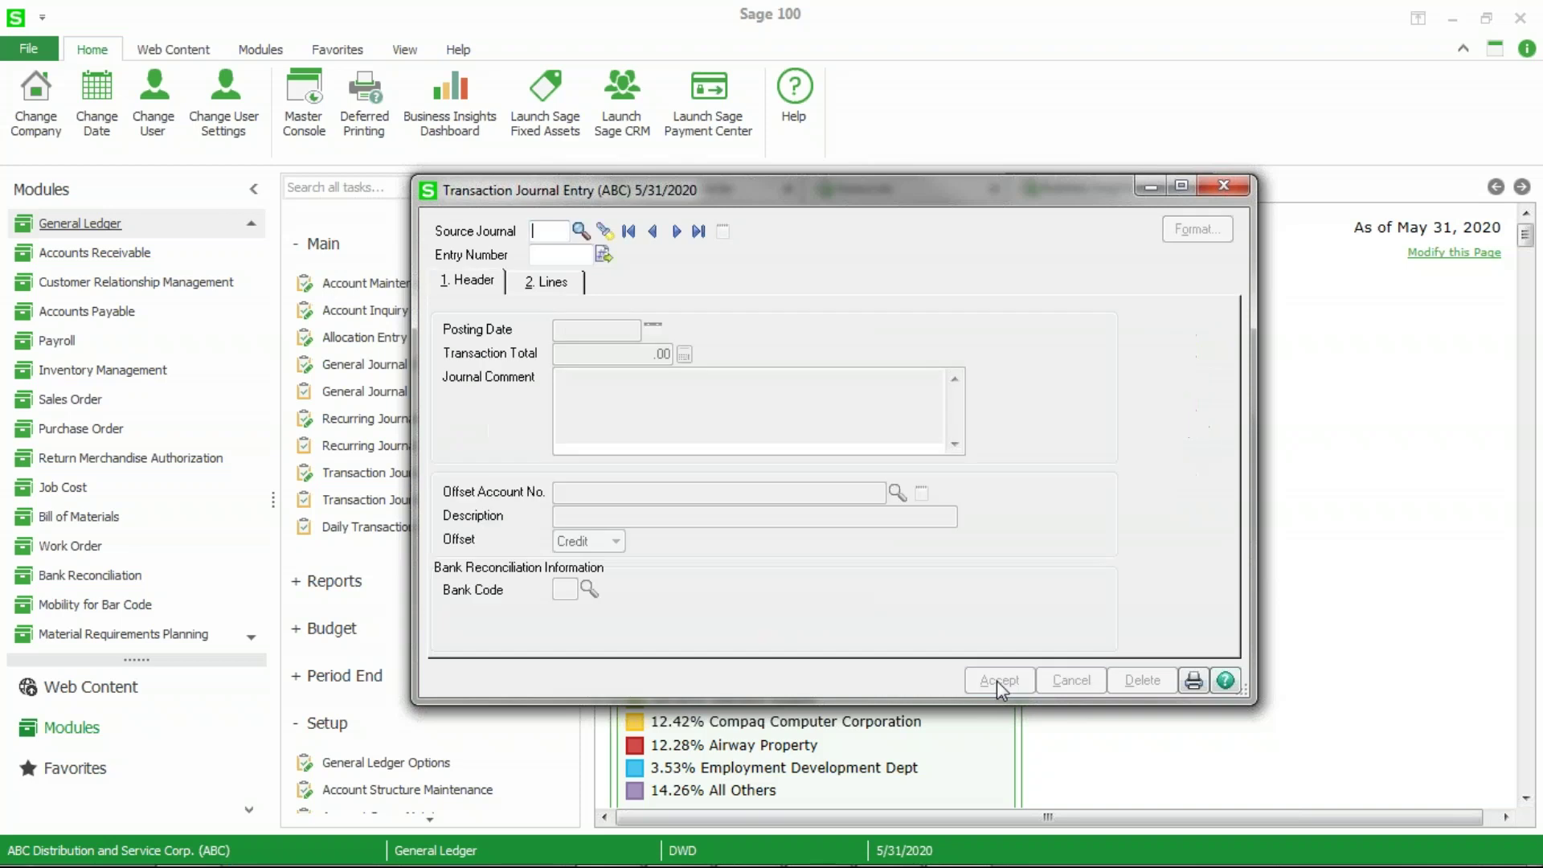
pyautogui.click(1193, 680)
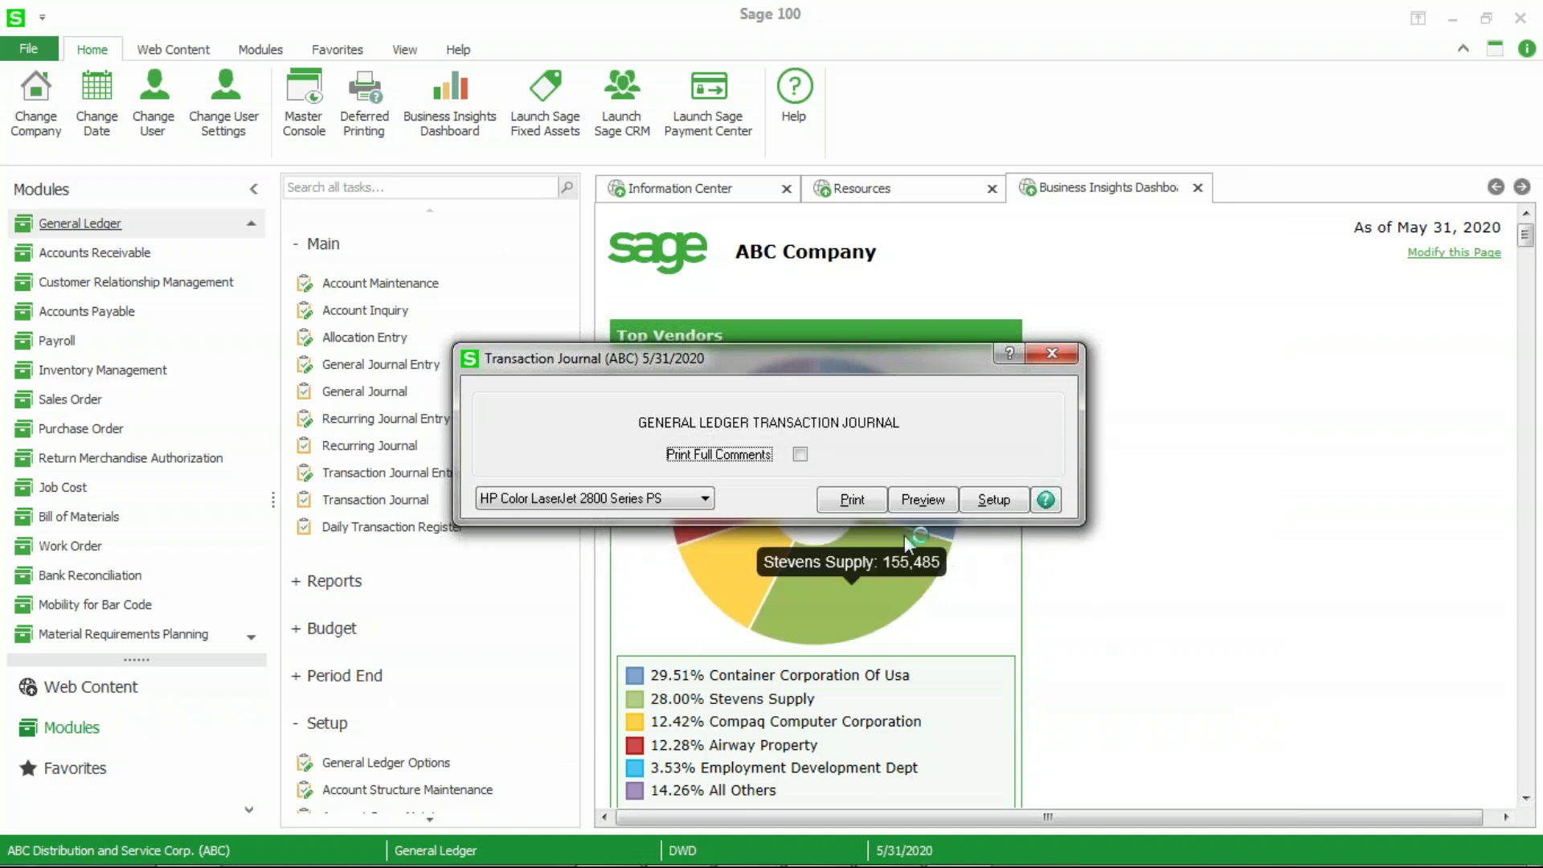
pyautogui.click(852, 500)
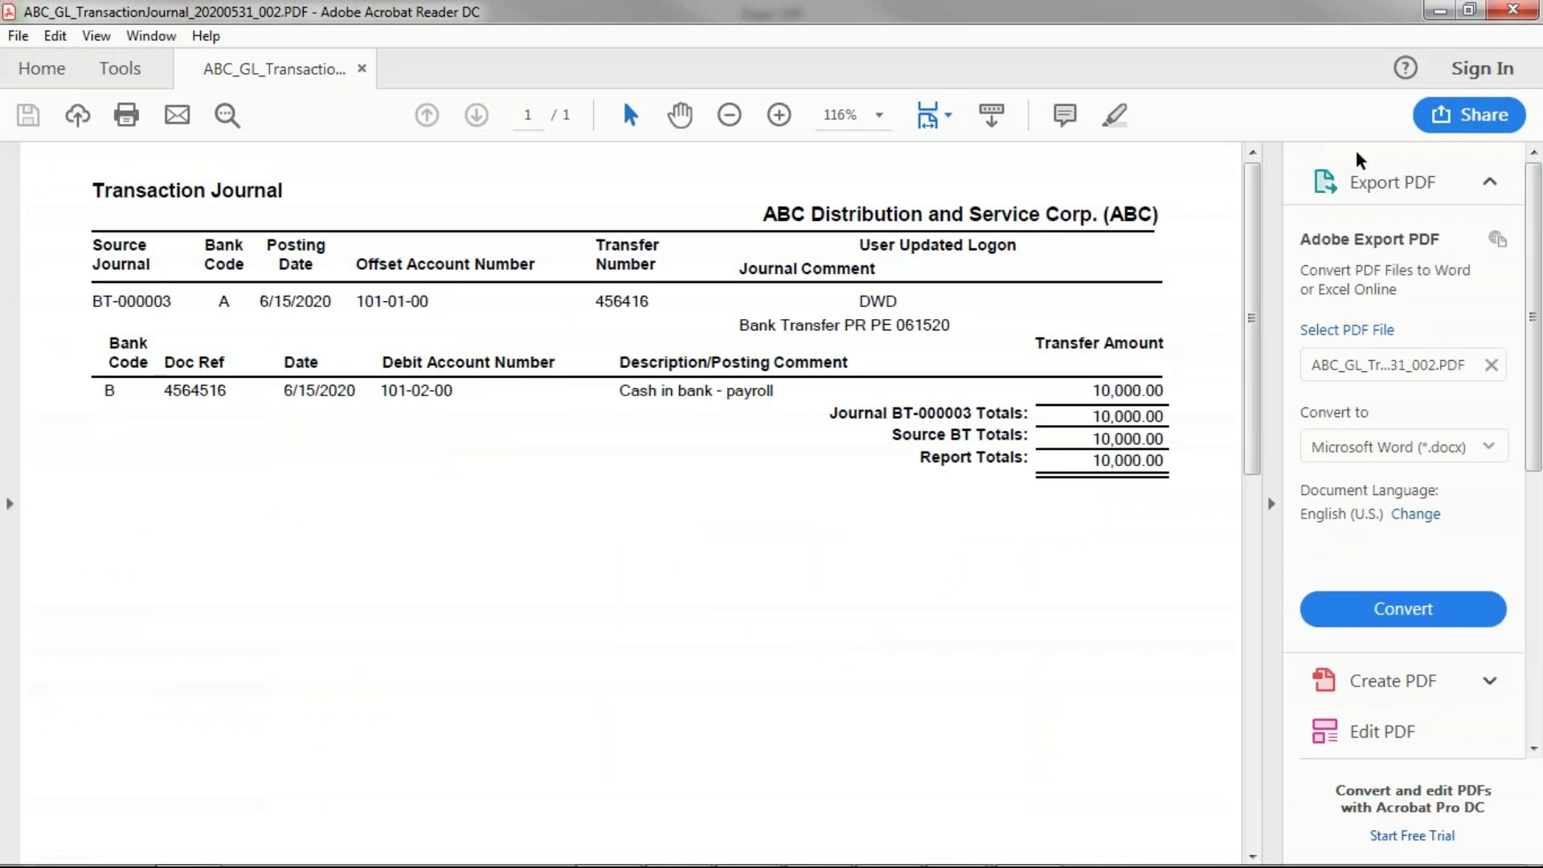
# - Post the transaction journal and load account 101-01-00 in Account Inquiry
pyautogui.click(1511, 9)
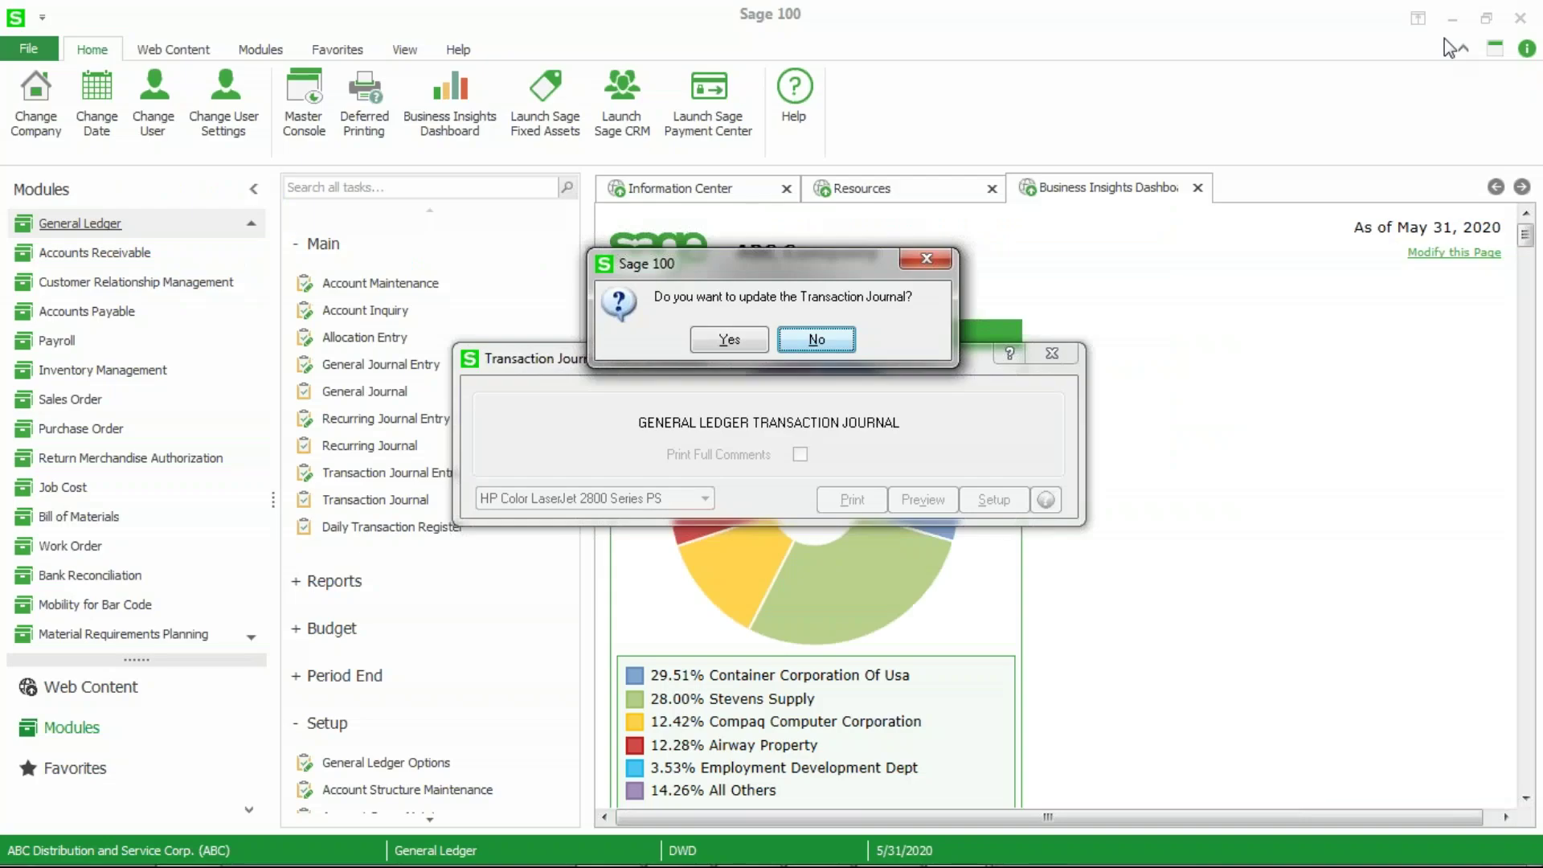
pyautogui.click(727, 340)
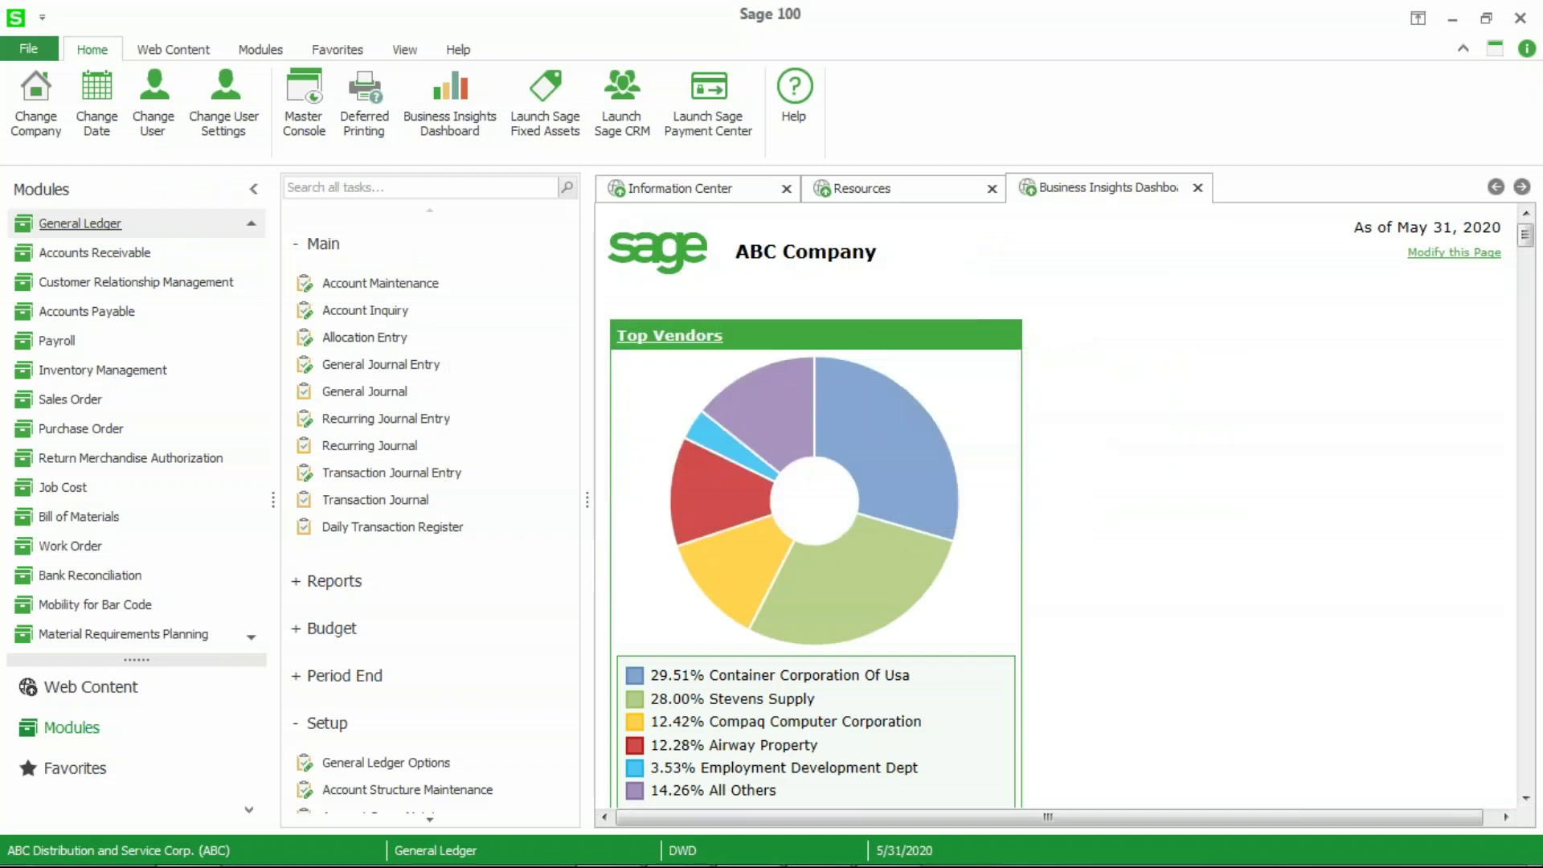
pyautogui.click(357, 311)
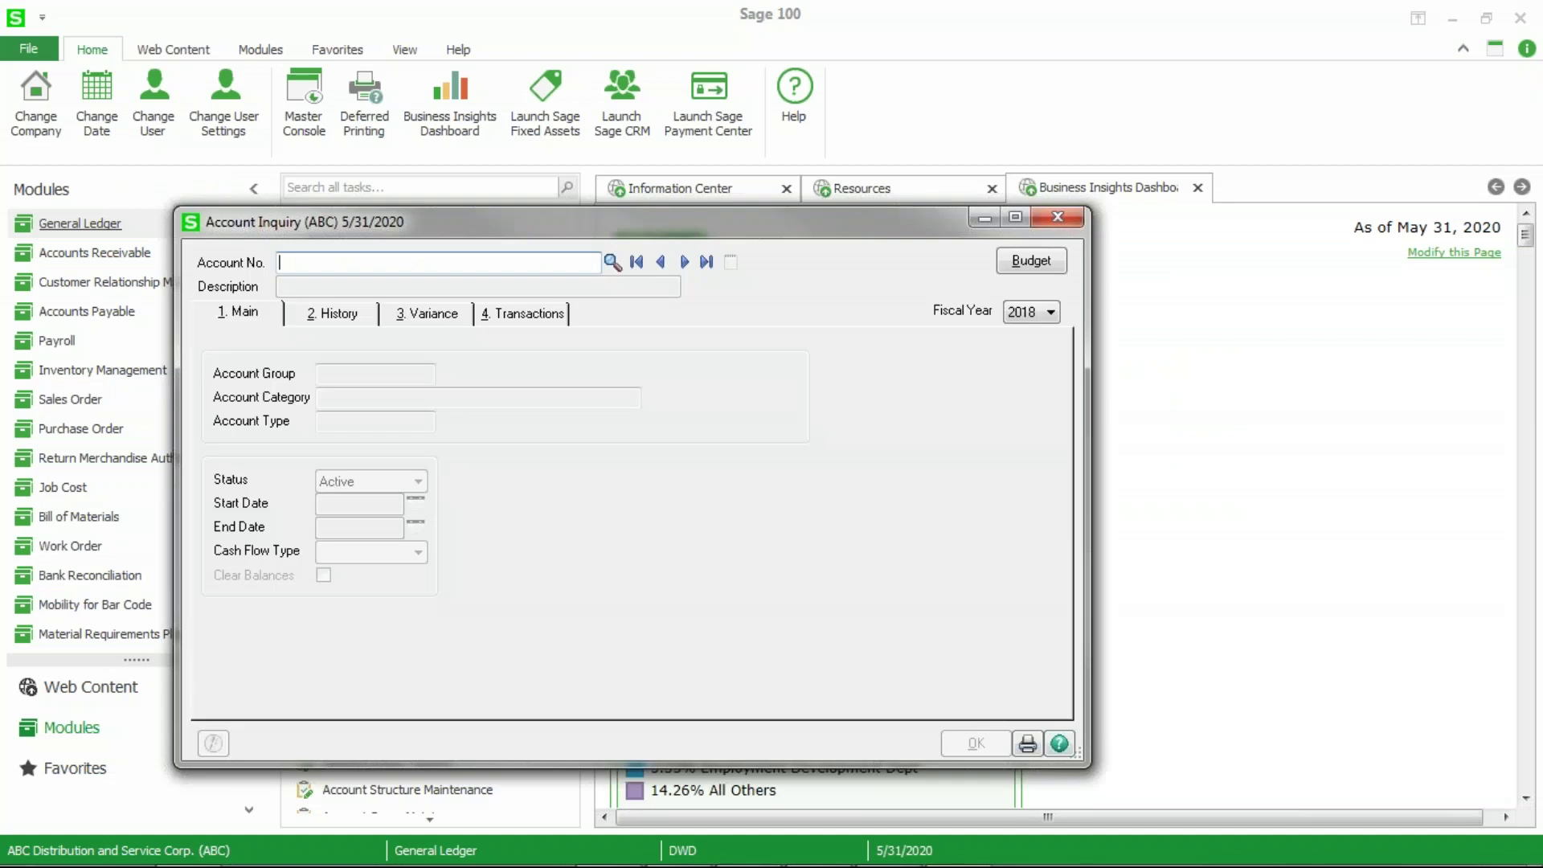
pyautogui.click(612, 262)
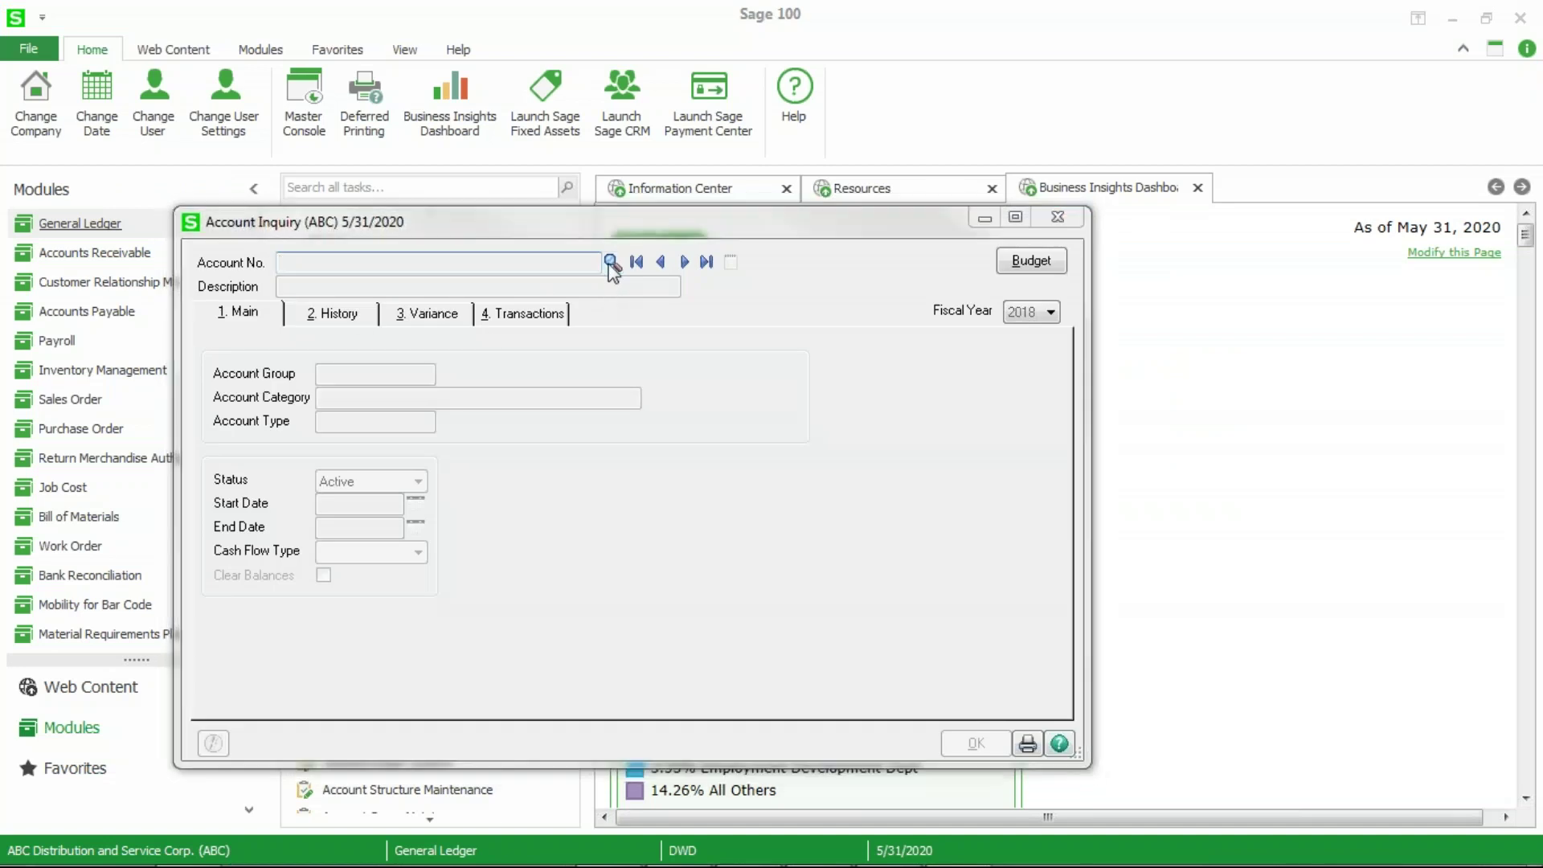
pyautogui.click(889, 309)
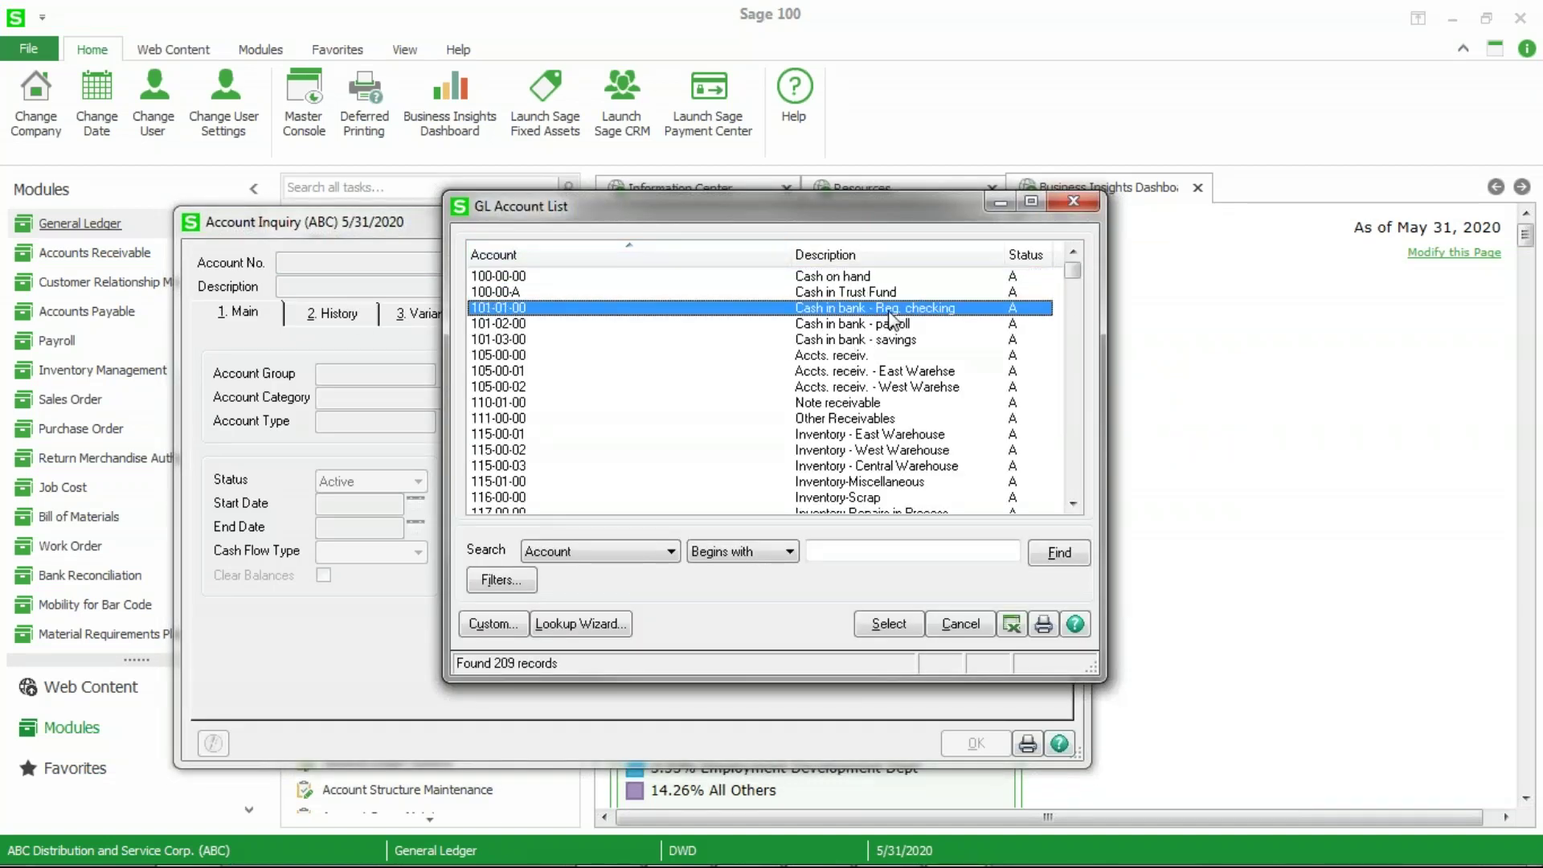
pyautogui.click(888, 623)
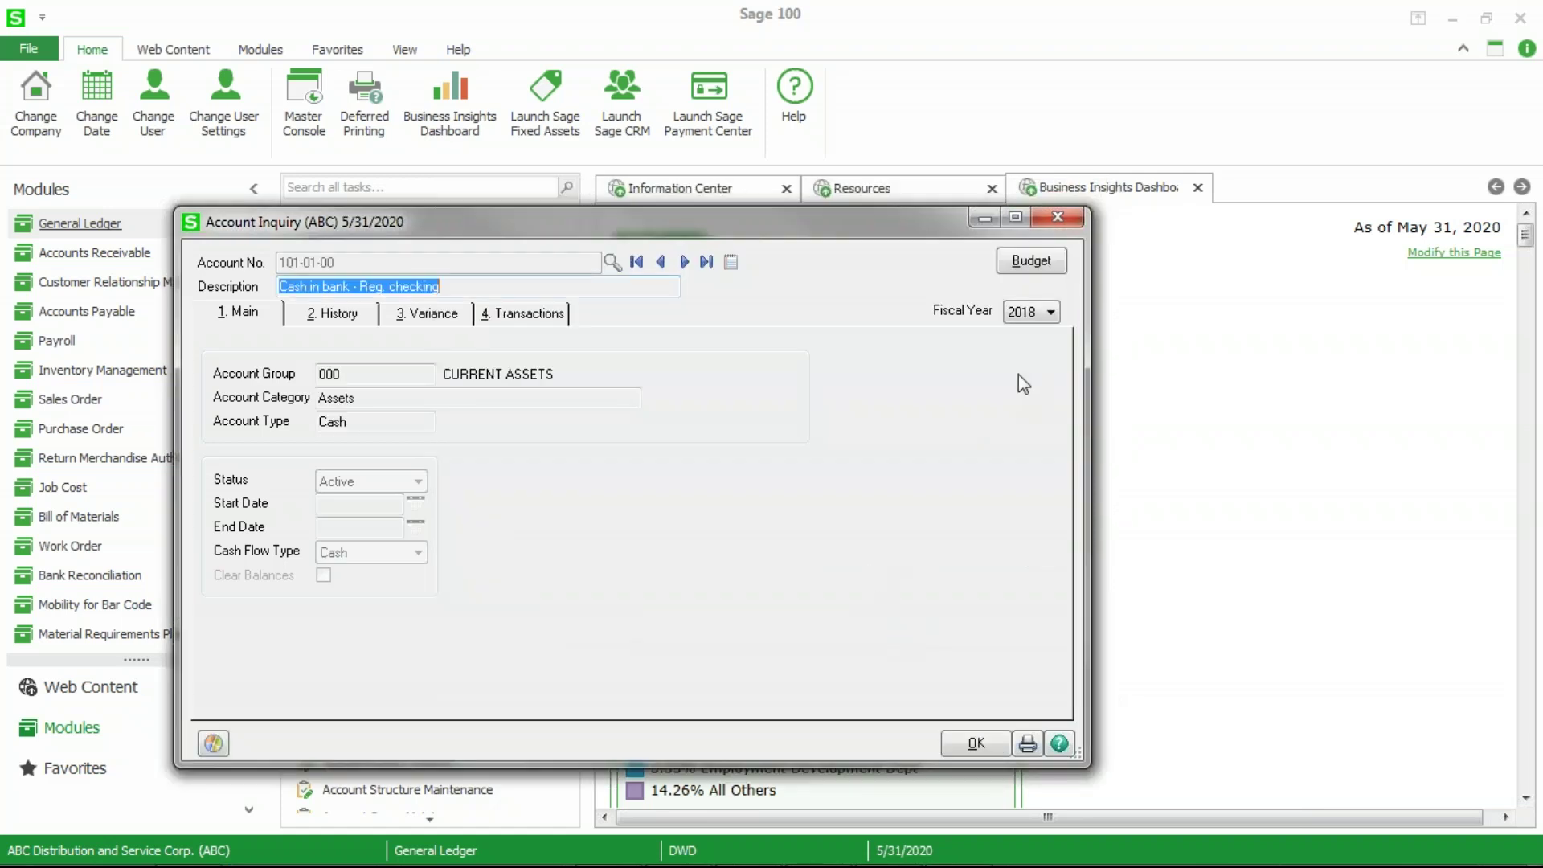
# - Review fiscal 2020 transactions for 101-01-00, then account 101-02-00, and clear the inquiry
pyautogui.click(1051, 313)
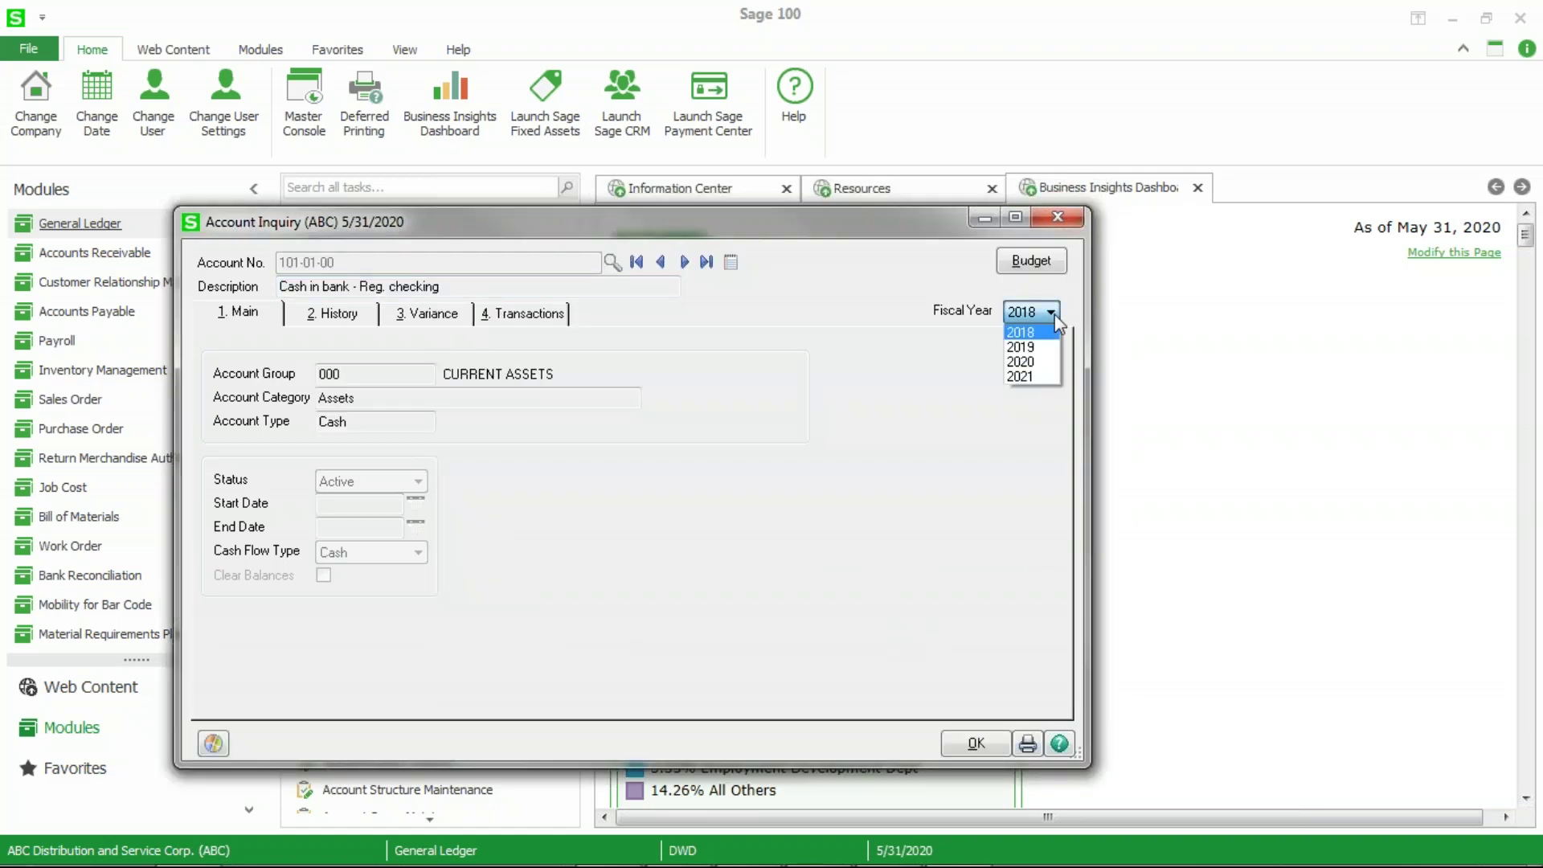
pyautogui.click(1043, 362)
pyautogui.click(524, 320)
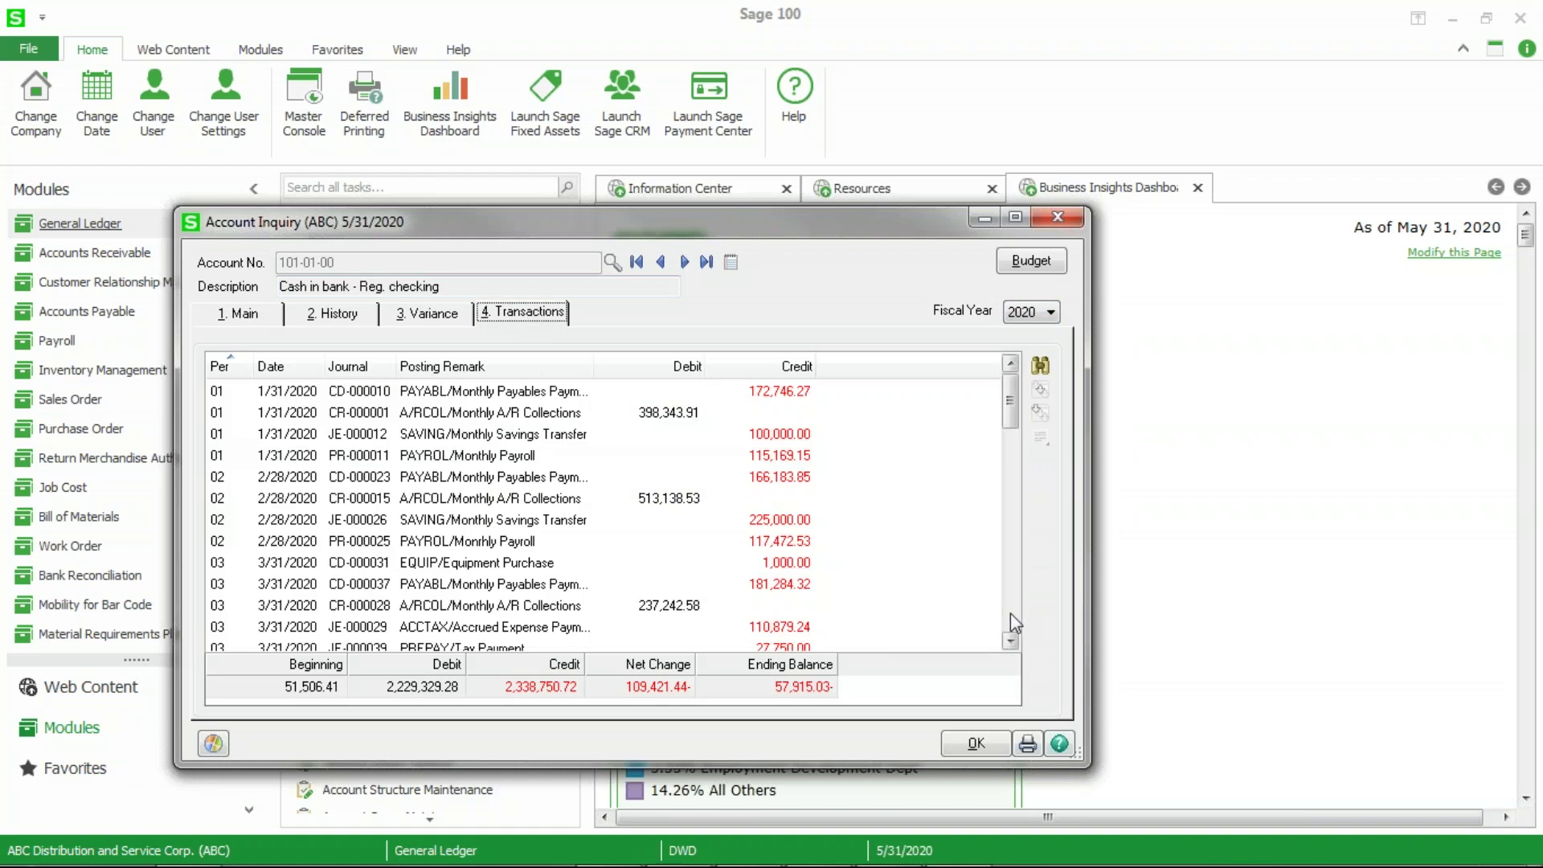
pyautogui.click(1010, 614)
pyautogui.click(1010, 615)
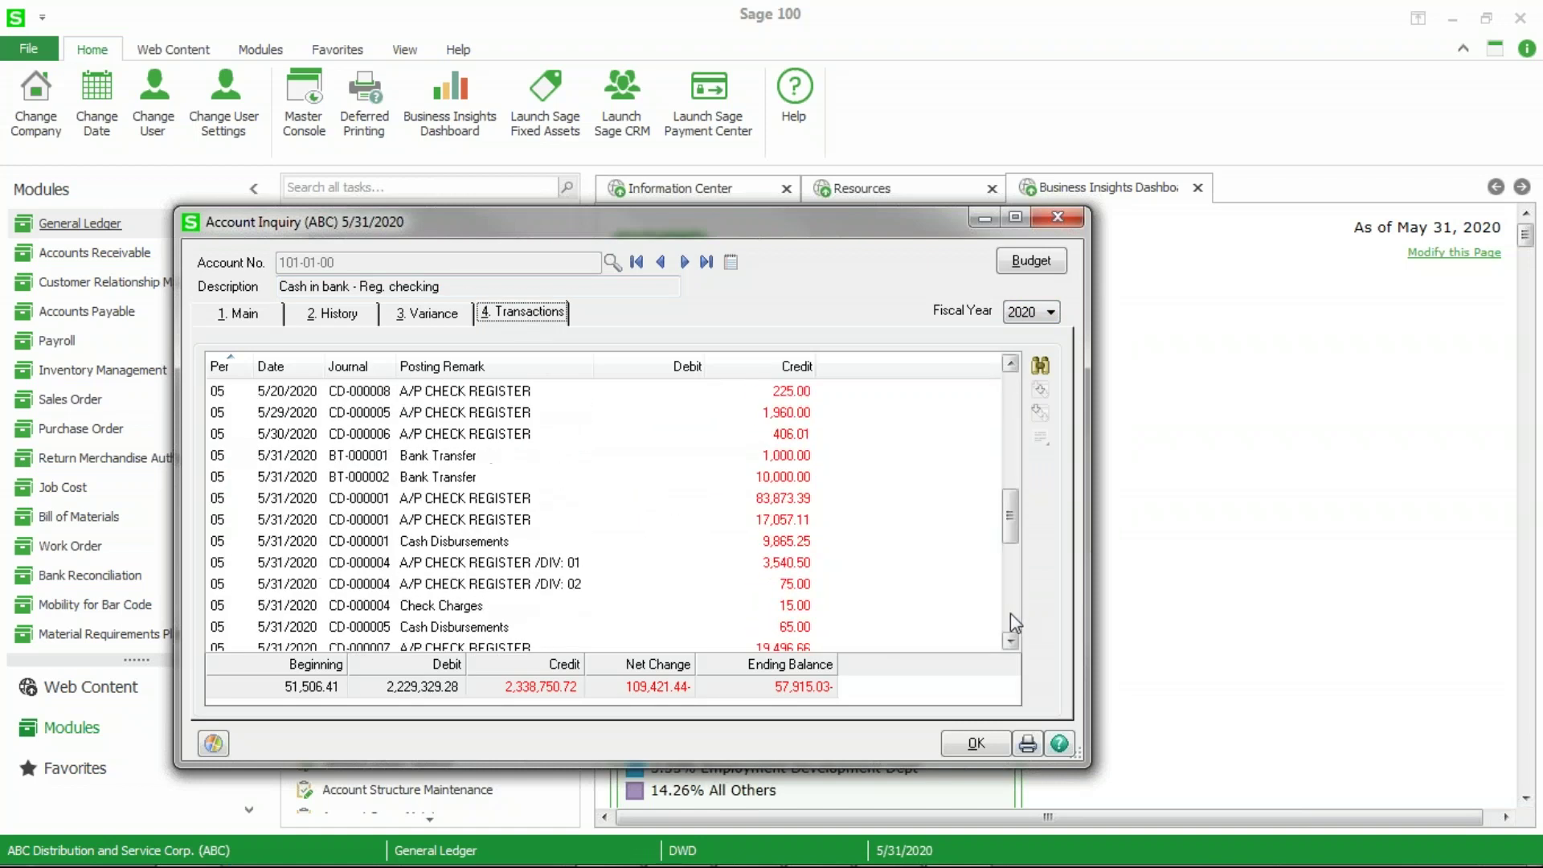
pyautogui.click(1010, 614)
pyautogui.click(1010, 614)
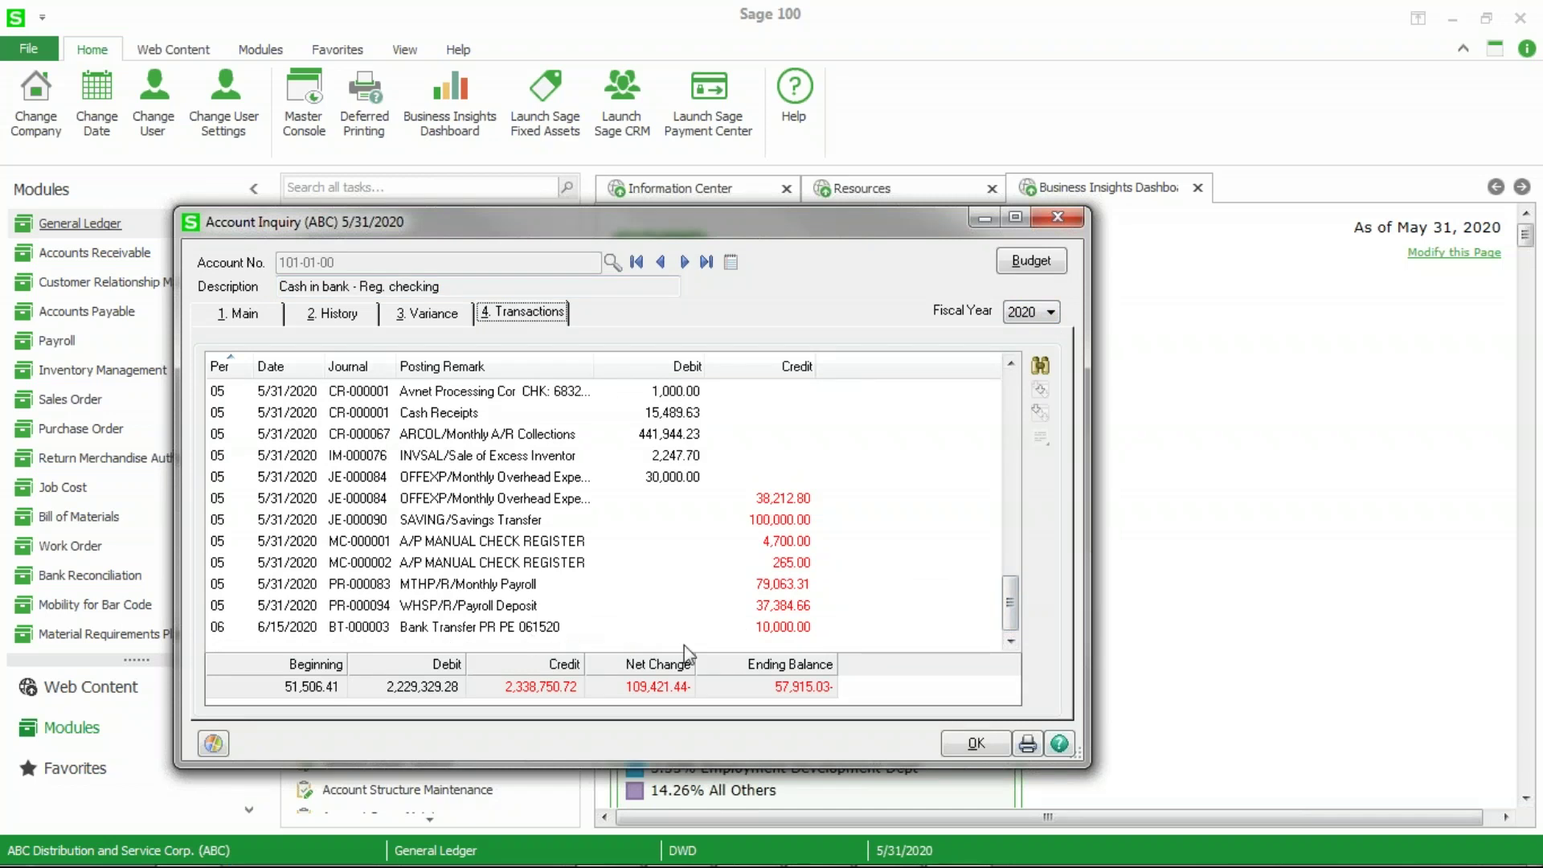
pyautogui.click(684, 262)
pyautogui.scroll(-4, 1004, 622)
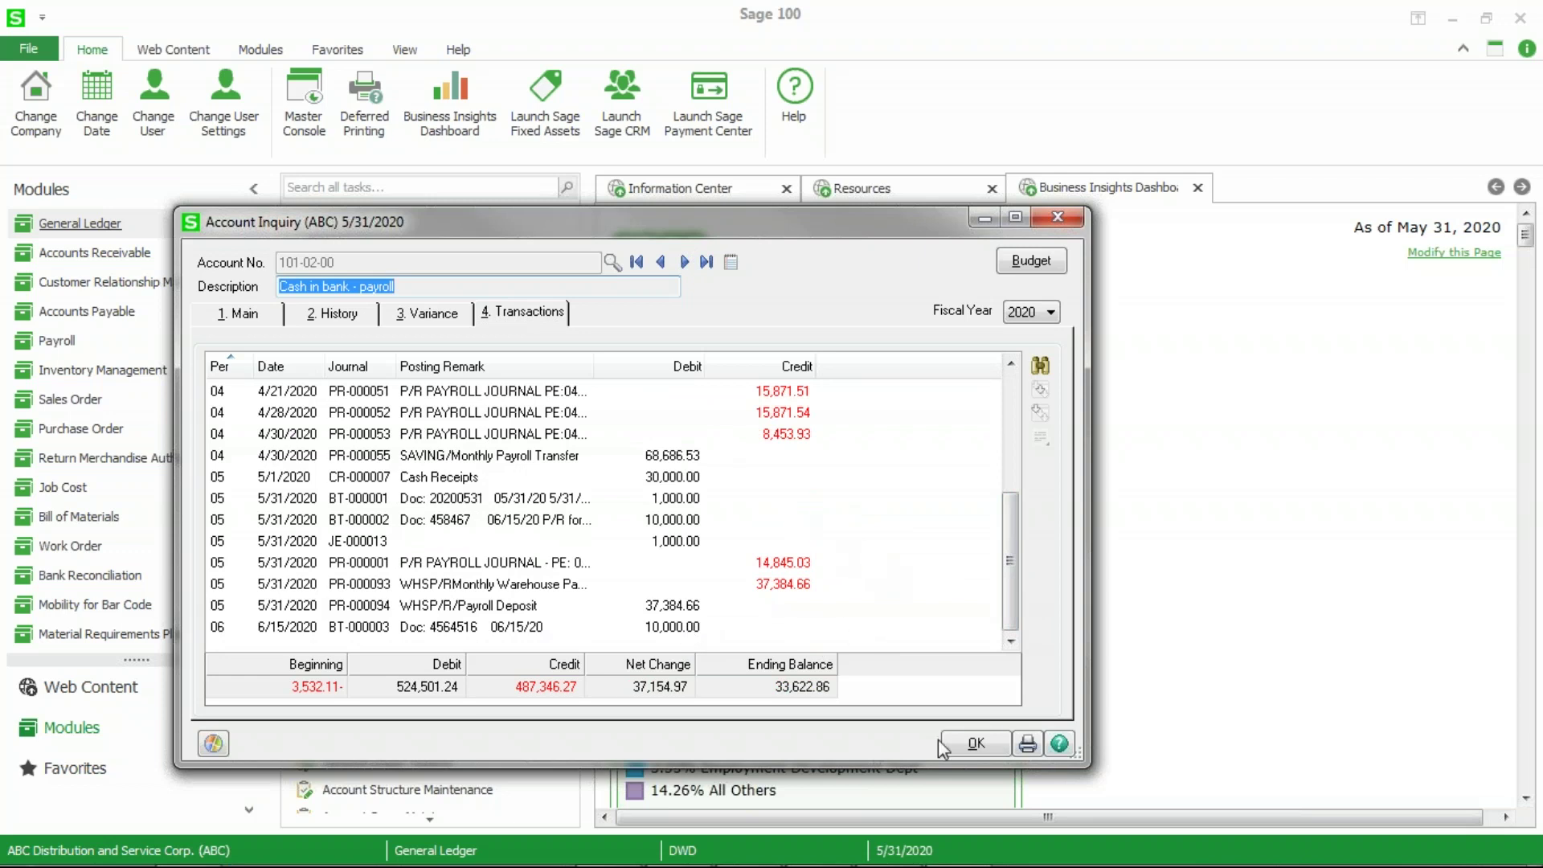
pyautogui.click(976, 748)
# - Review bank A's deposits and adjustments in Check, Deposit and Adjustment Entry, then move to bank B
pyautogui.click(1058, 217)
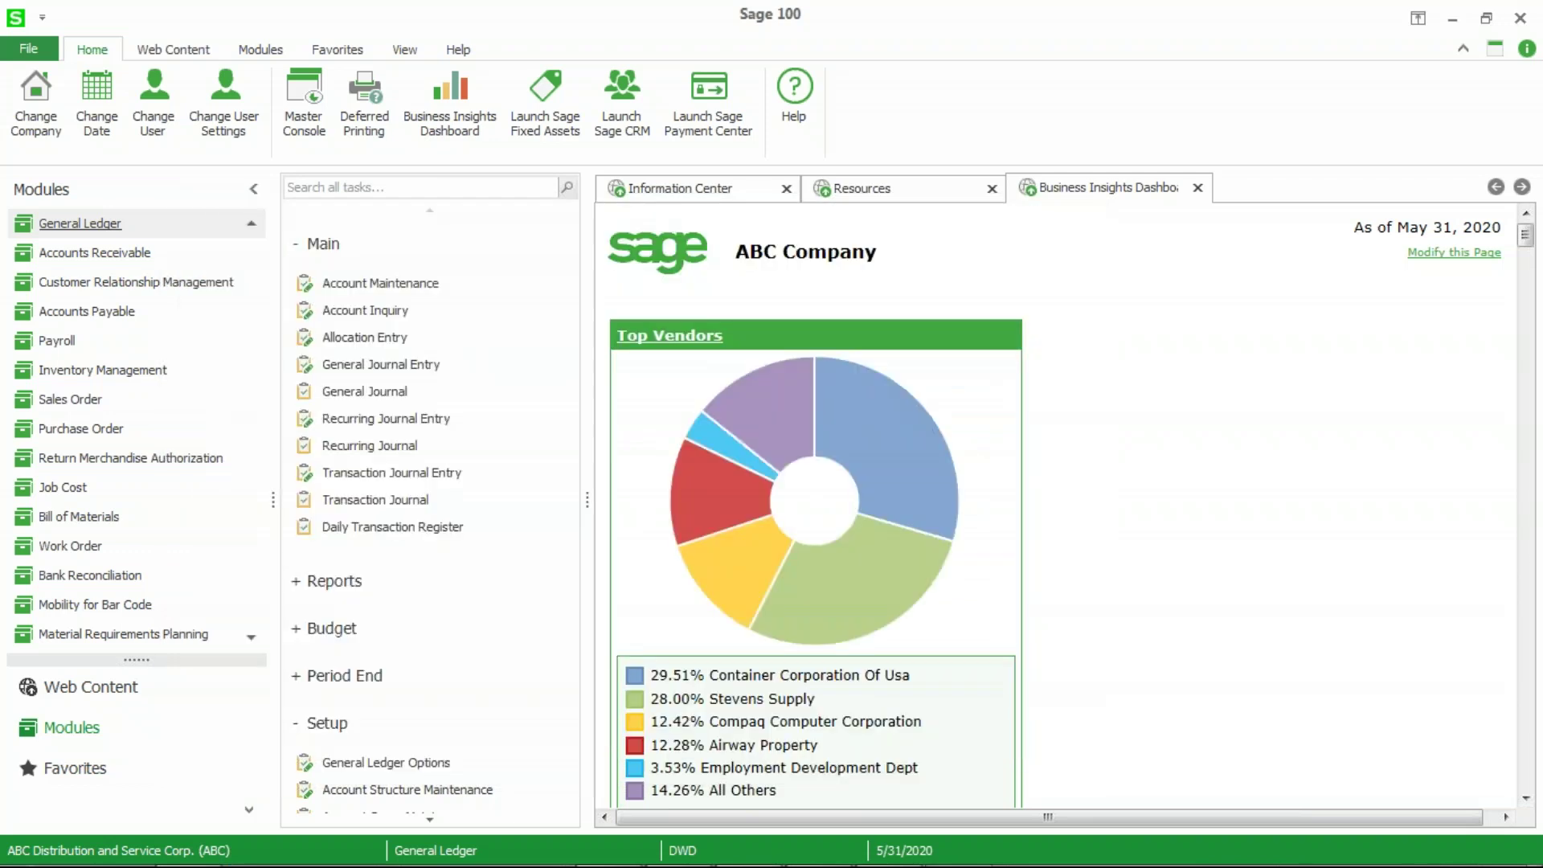
pyautogui.click(134, 577)
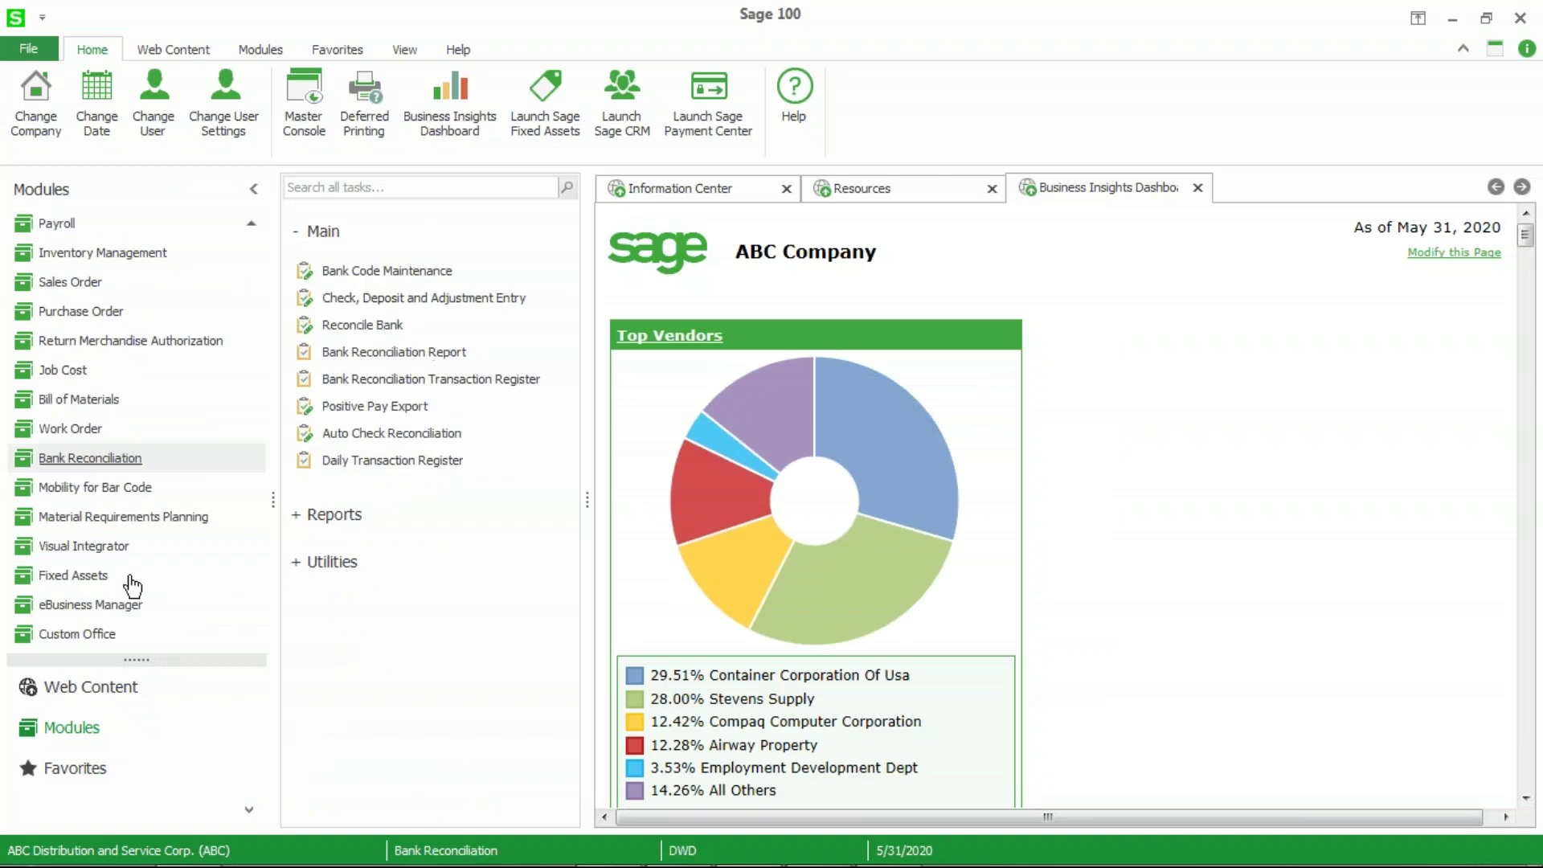
pyautogui.click(394, 300)
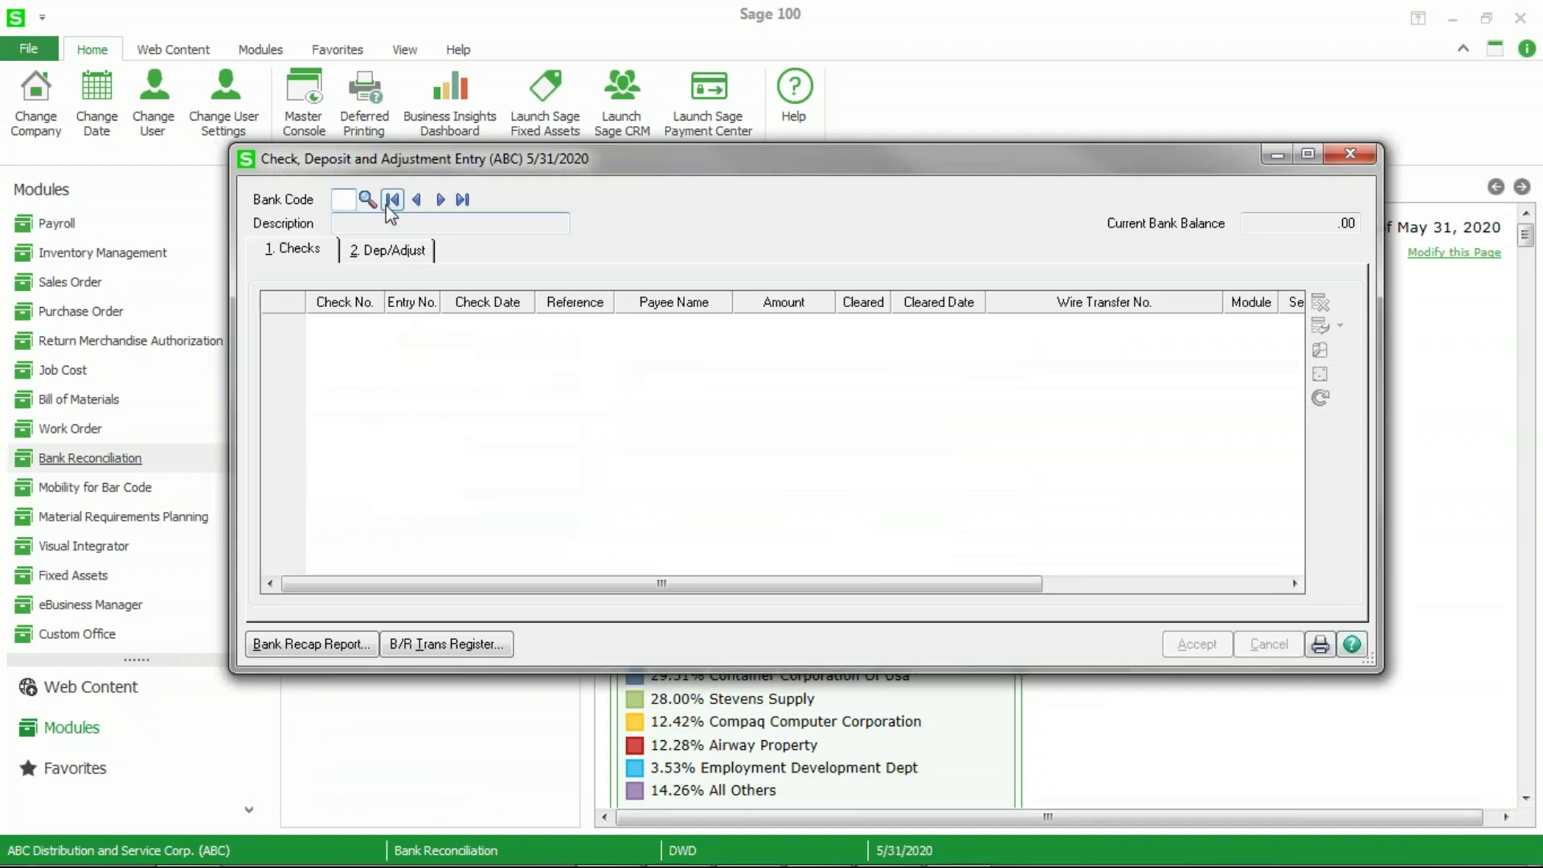
pyautogui.click(367, 199)
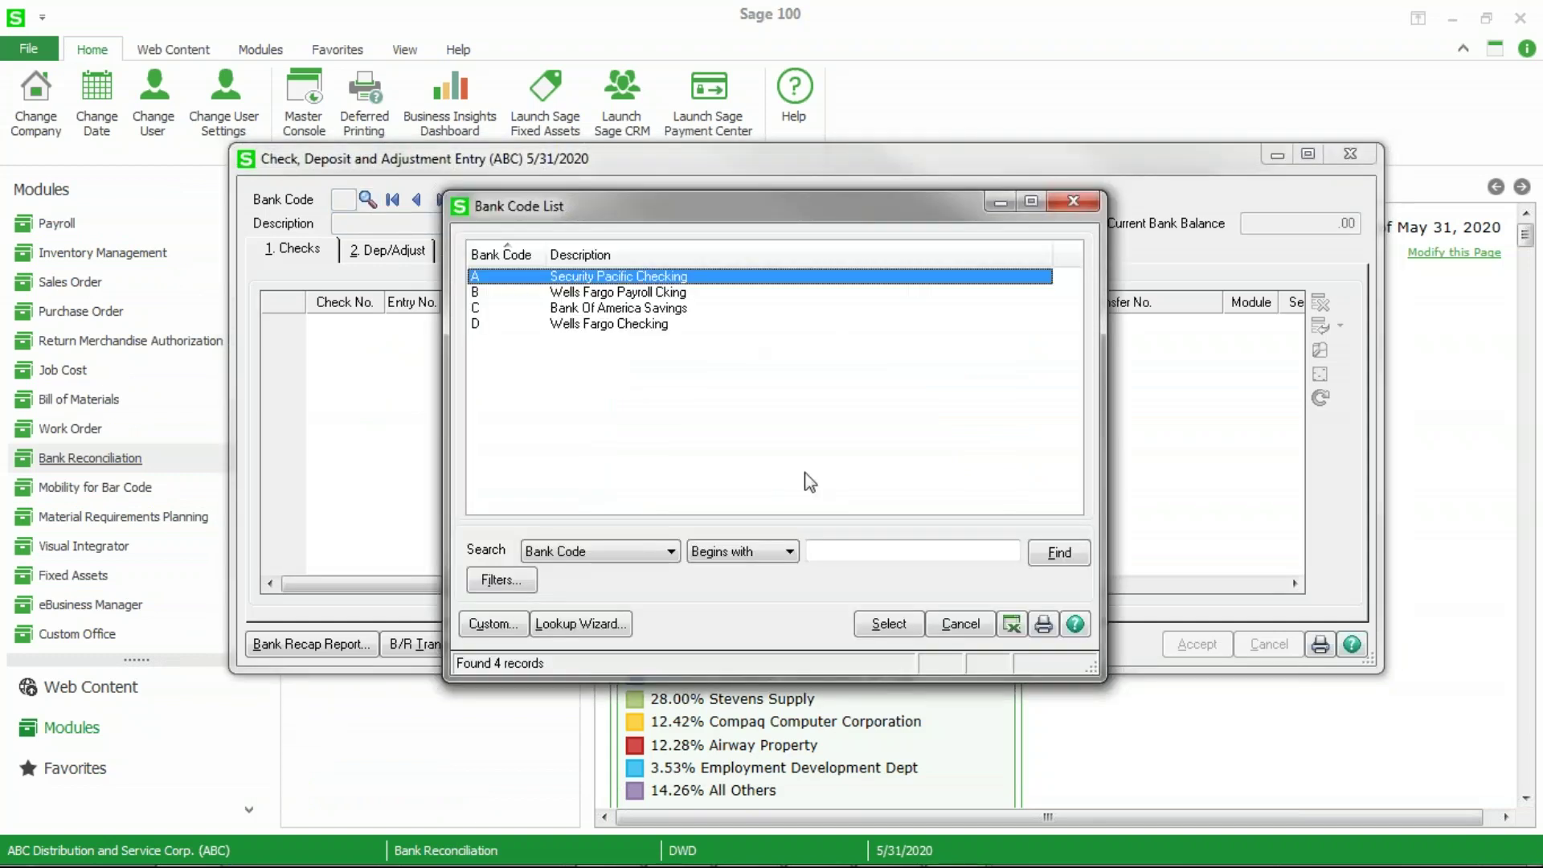
pyautogui.click(887, 623)
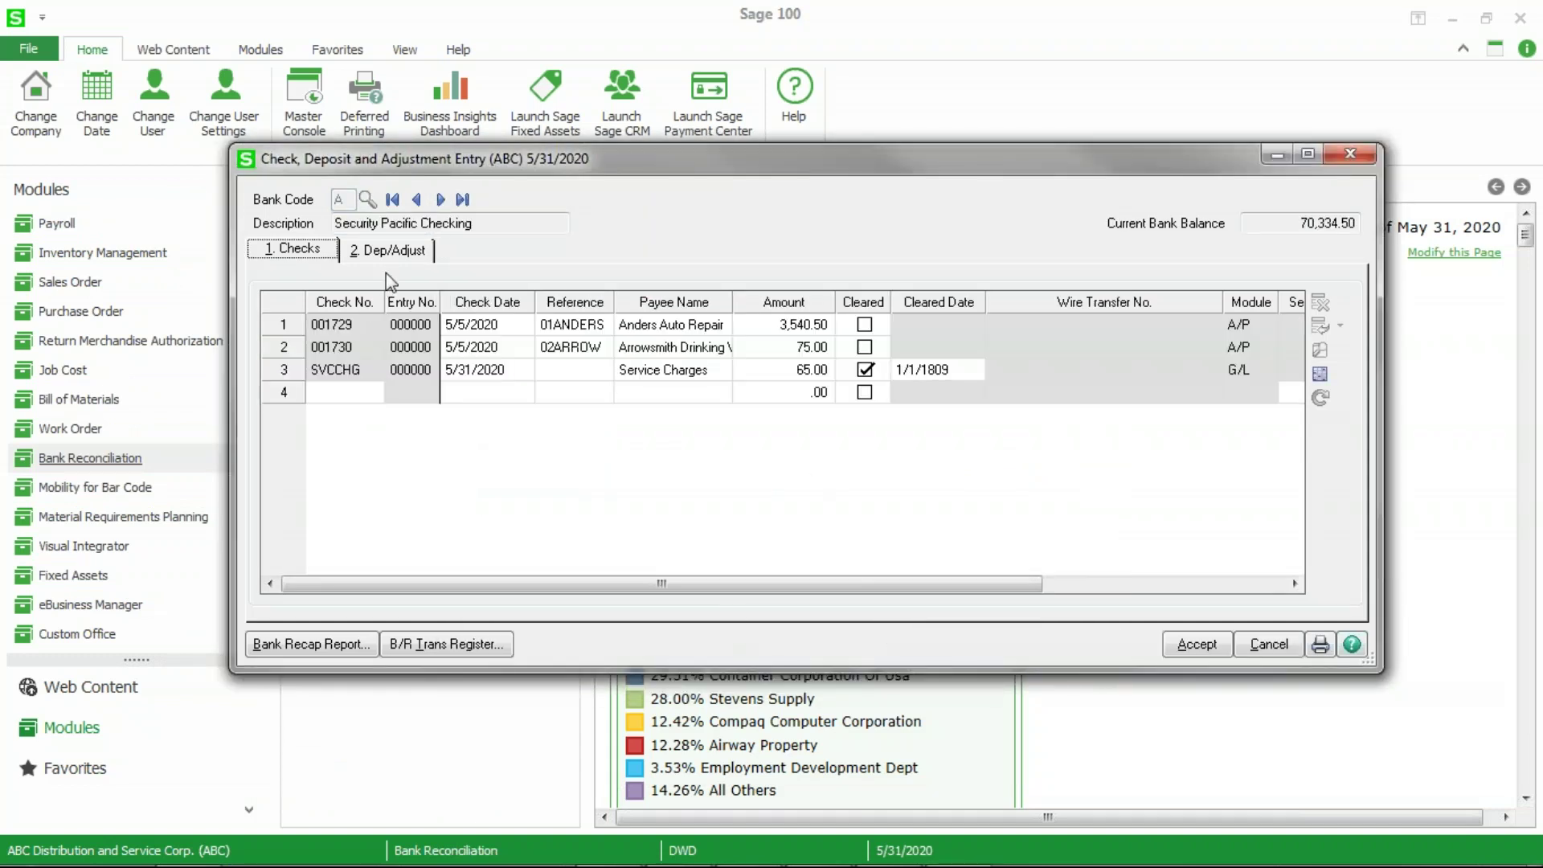
pyautogui.click(395, 251)
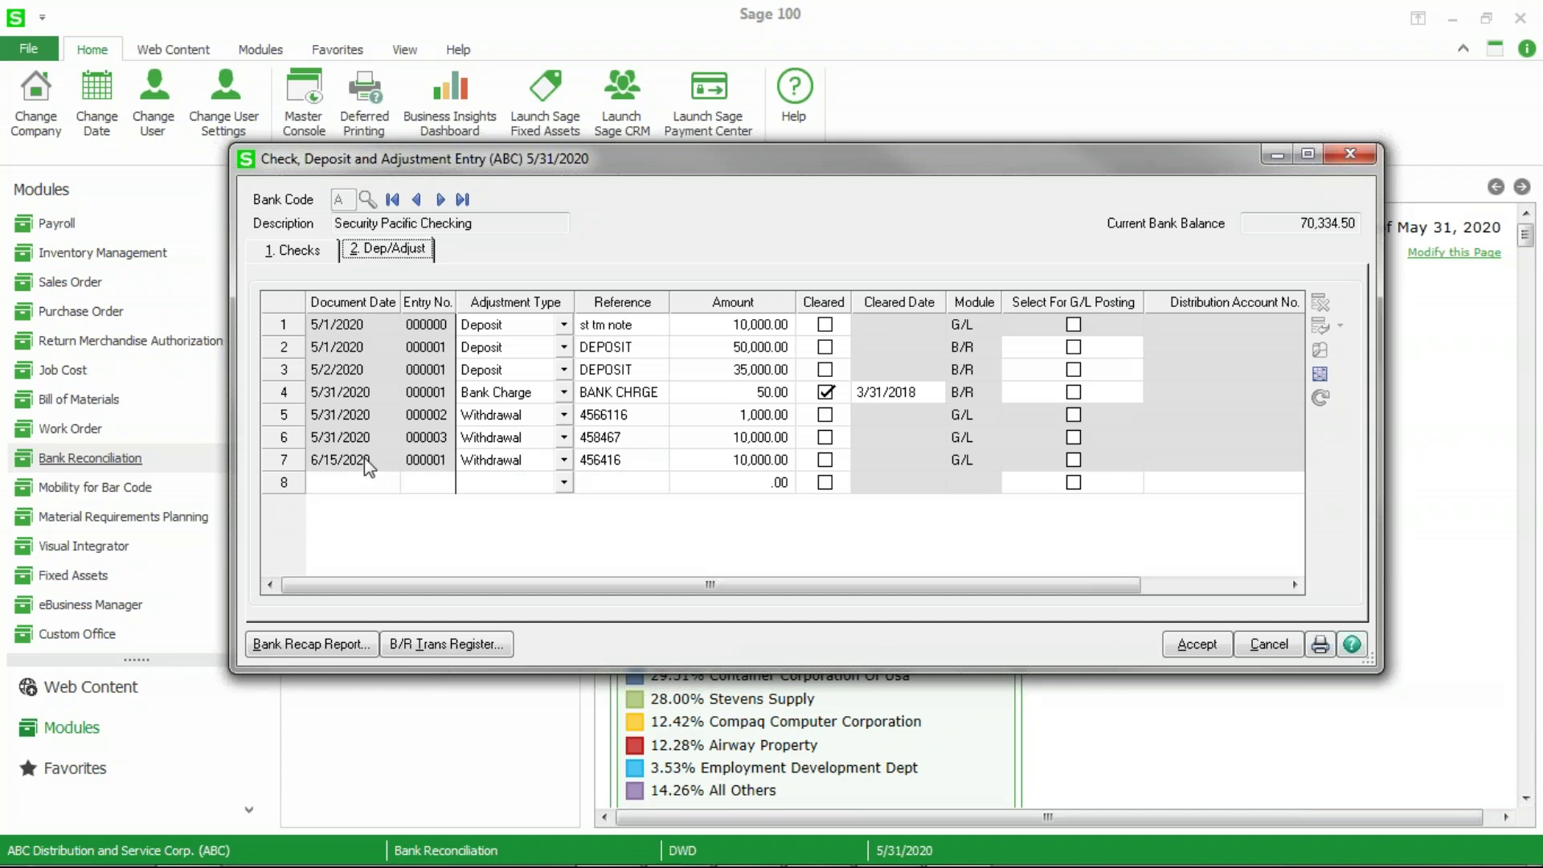
pyautogui.click(439, 199)
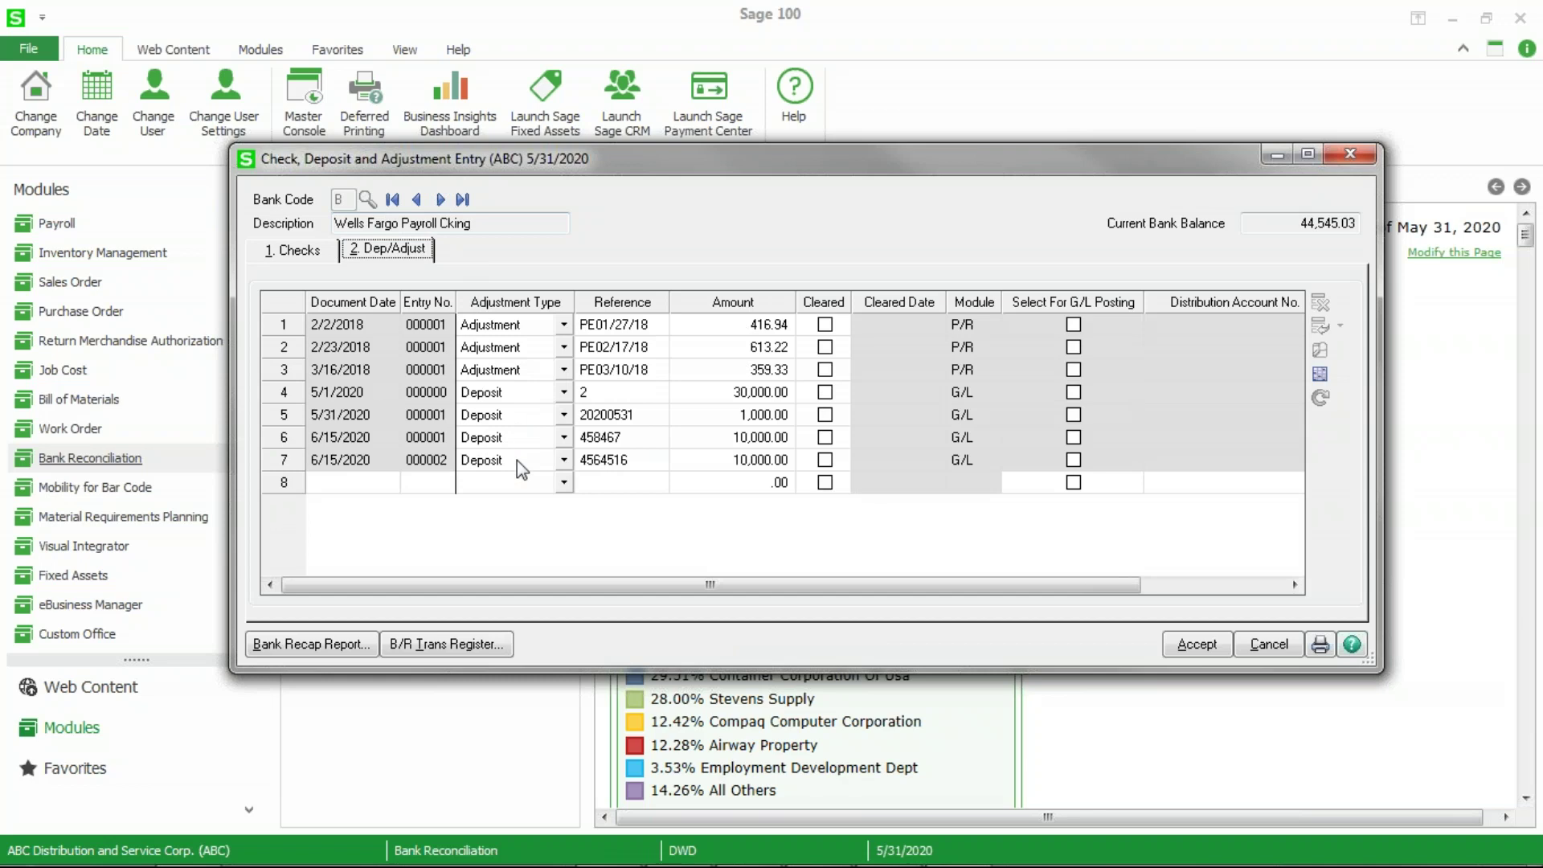